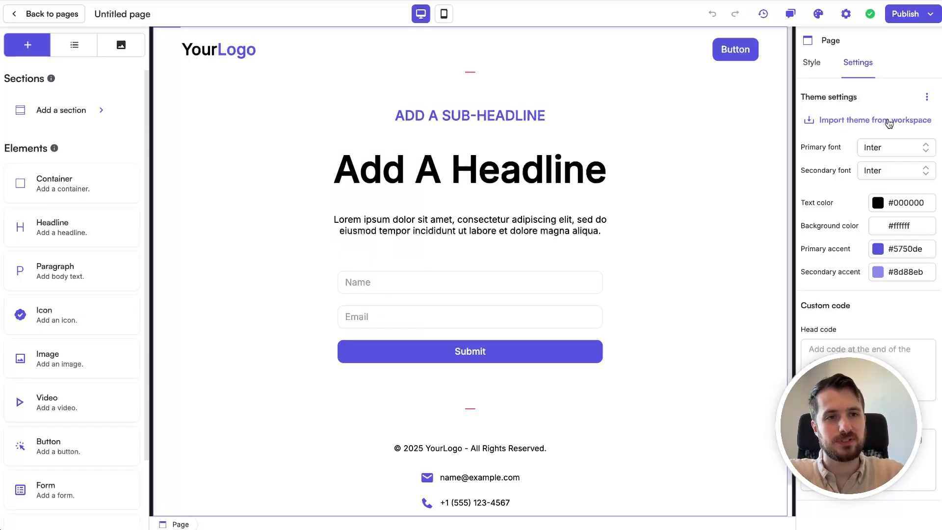
# Step: Import the workspace theme into the page
pyautogui.click(889, 121)
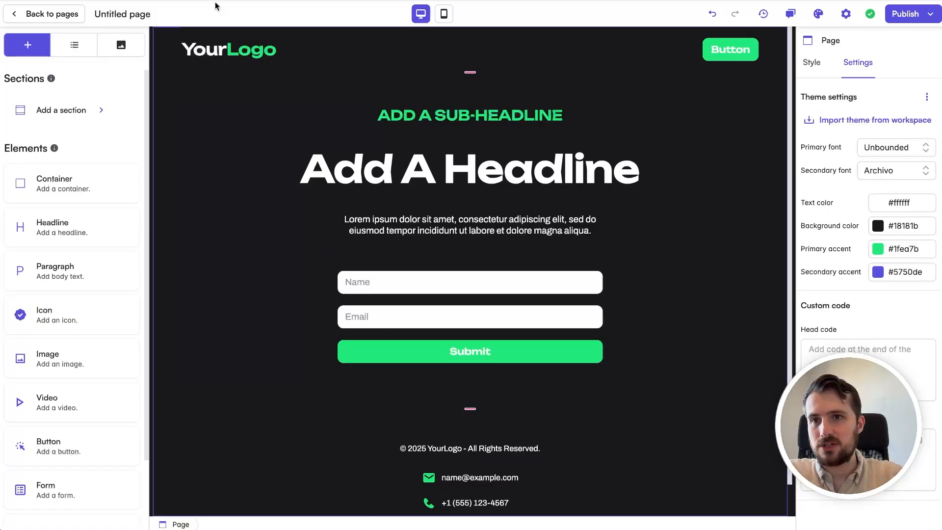
# Step: Upload the "Turn Instagram Followers Into Paying Clients" book cover to the assets and place it above the sub-headline
pyautogui.click(122, 43)
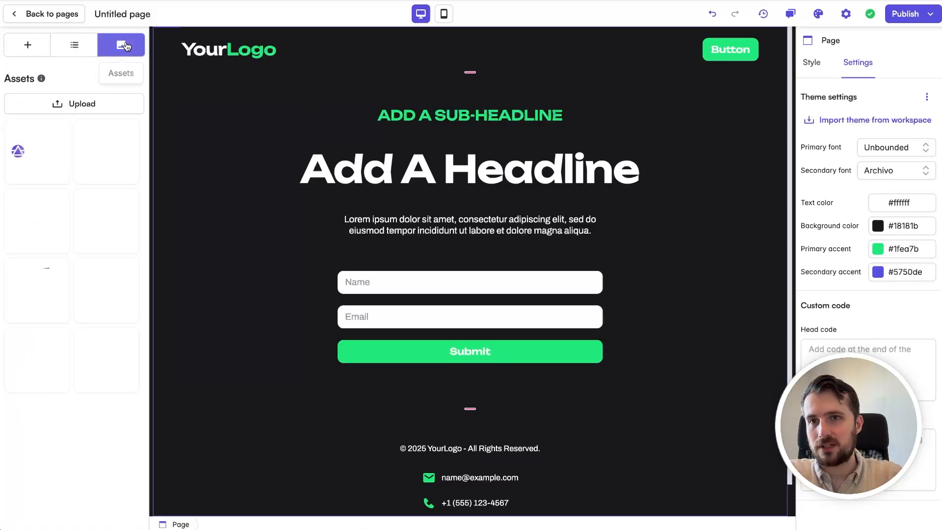
pyautogui.click(60, 104)
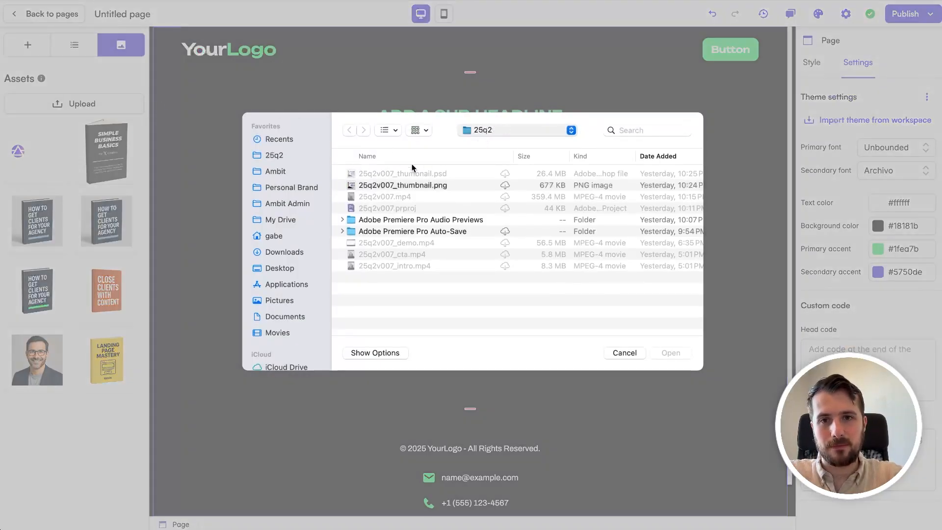
pyautogui.press('super+Up')
pyautogui.doubleClick(391, 175)
pyautogui.doubleClick(391, 174)
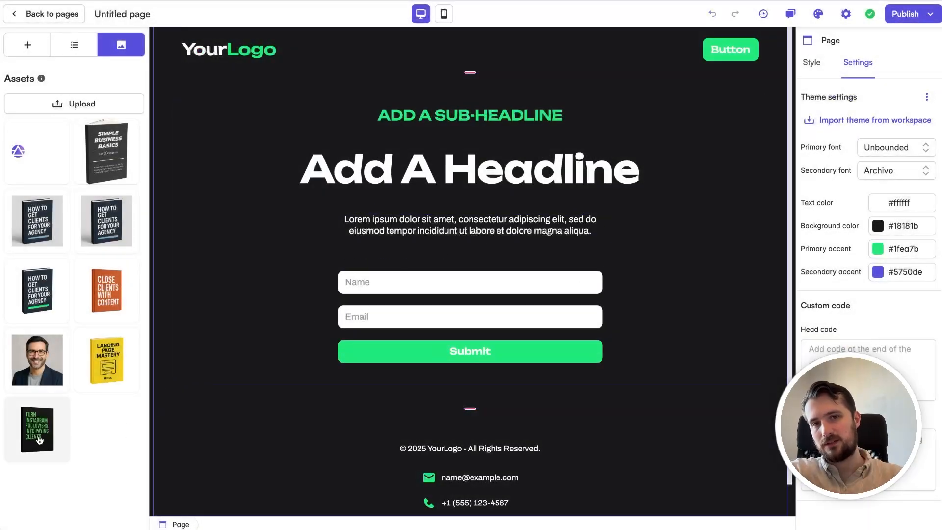
pyautogui.moveTo(39, 439); pyautogui.dragTo(494, 109)
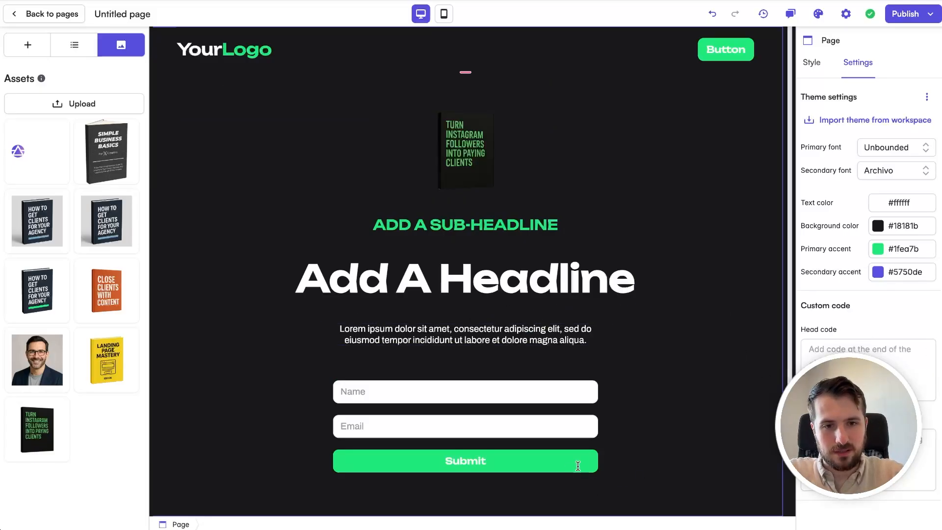
# Step: Replace the main headline with "Turn Instagram Followers Into Paying Clients", putting a line break before "Paying"
pyautogui.doubleClick(481, 278)
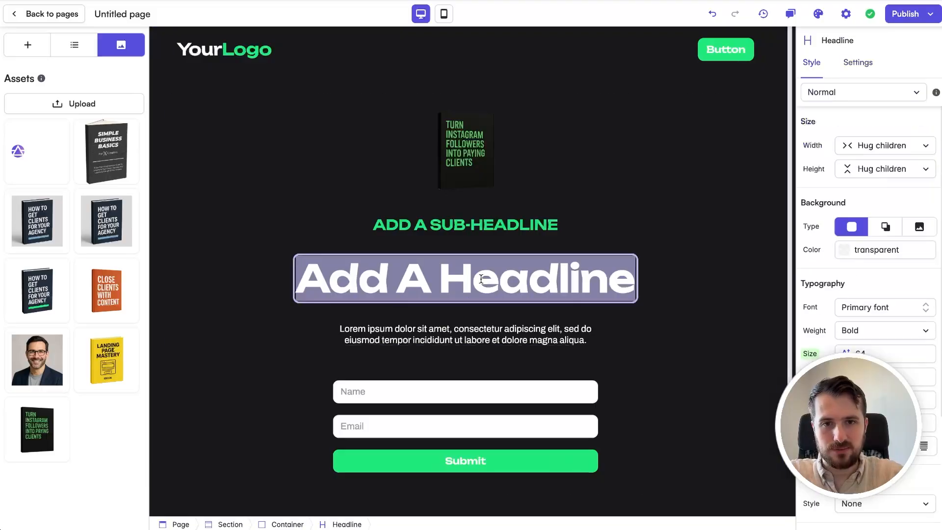
pyautogui.write('Turn Instagram Followers Into Paying Clients')
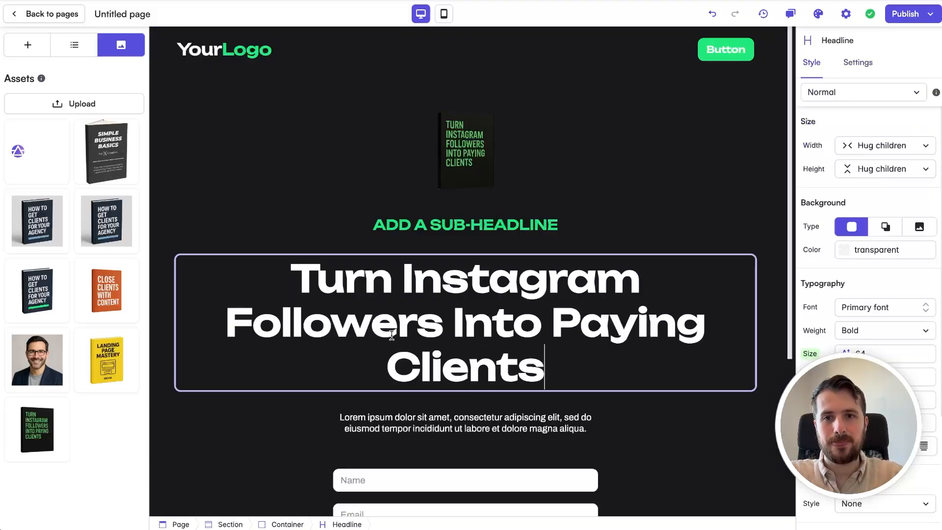
pyautogui.click(552, 322)
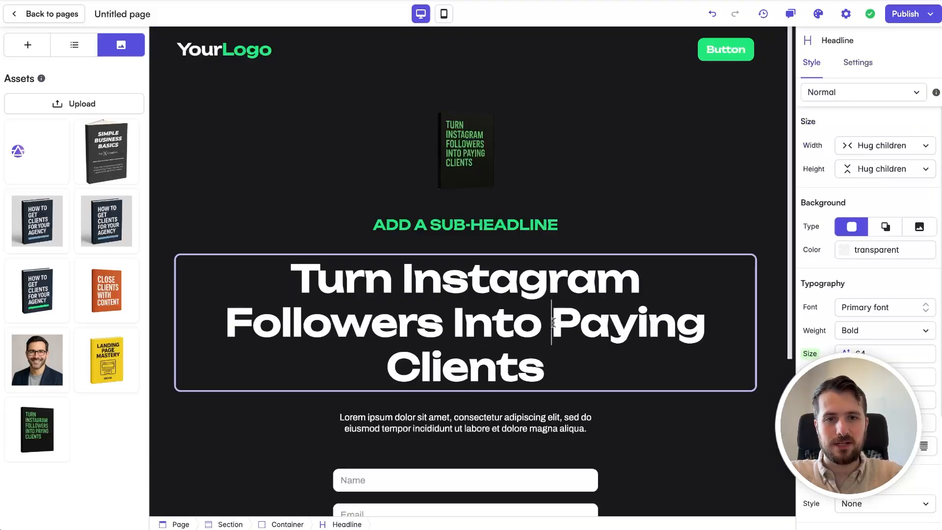
pyautogui.hotkey('shift', 'Return')
pyautogui.click(681, 435)
# Step: Color the words "Paying Clients" in the main headline with the theme's Primary accent
pyautogui.doubleClick(563, 369)
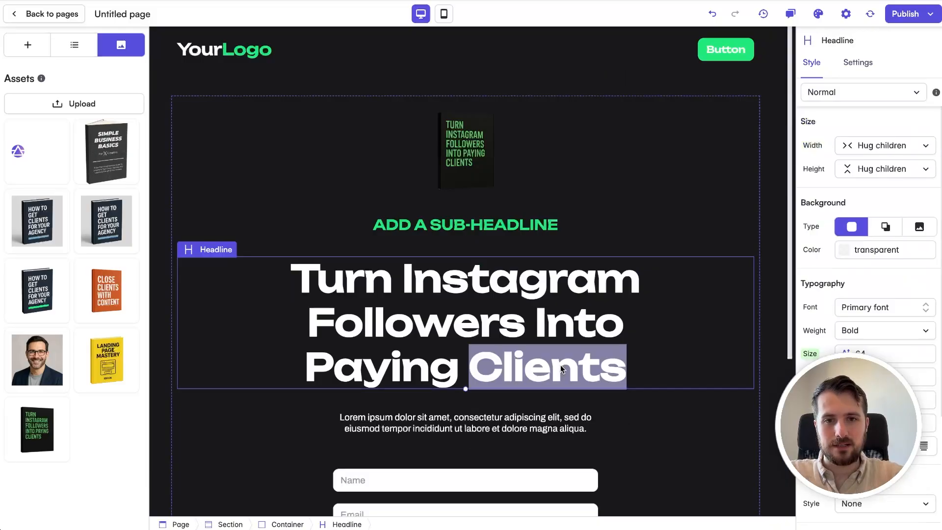
pyautogui.tripleClick(622, 369)
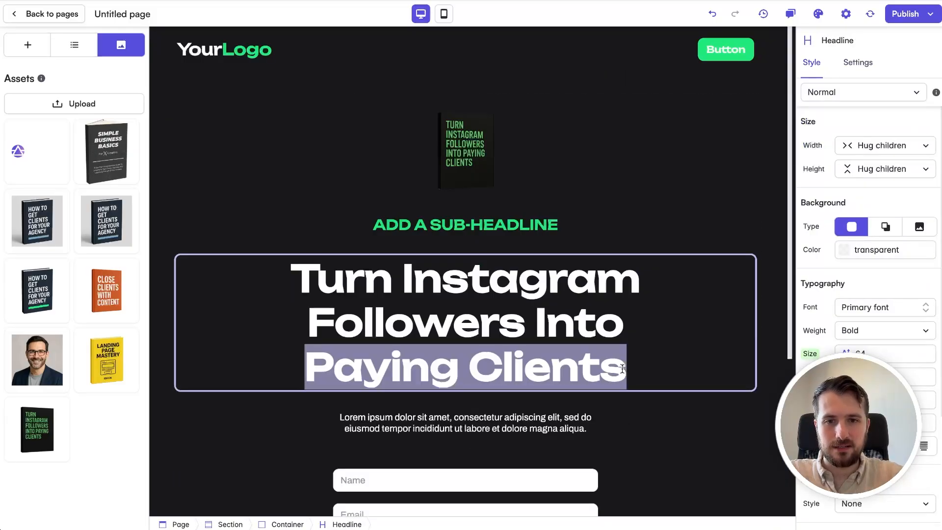
pyautogui.click(656, 425)
pyautogui.click(584, 363)
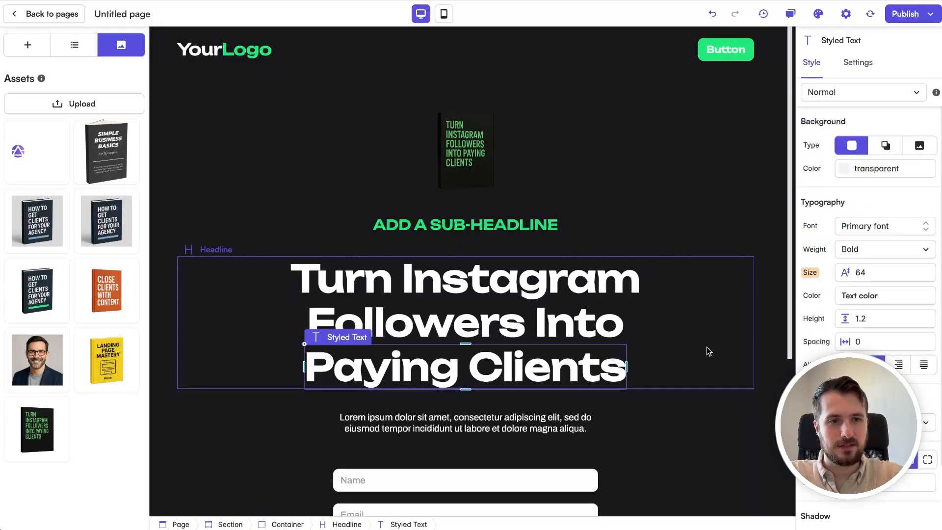
pyautogui.click(889, 296)
pyautogui.click(928, 389)
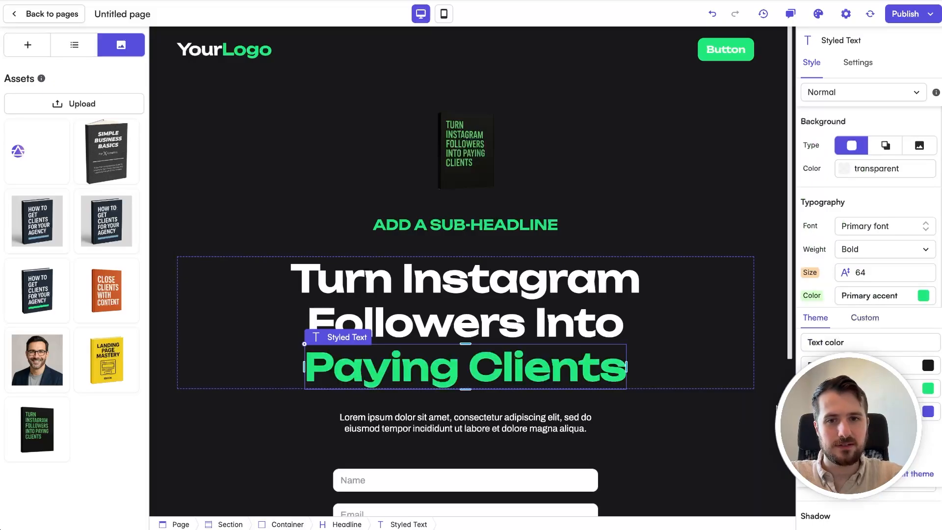
pyautogui.click(681, 431)
# Step: Replace the sub-headline text with "FREE EBOOK REVEALS..."
pyautogui.scroll(-2, 553, 161)
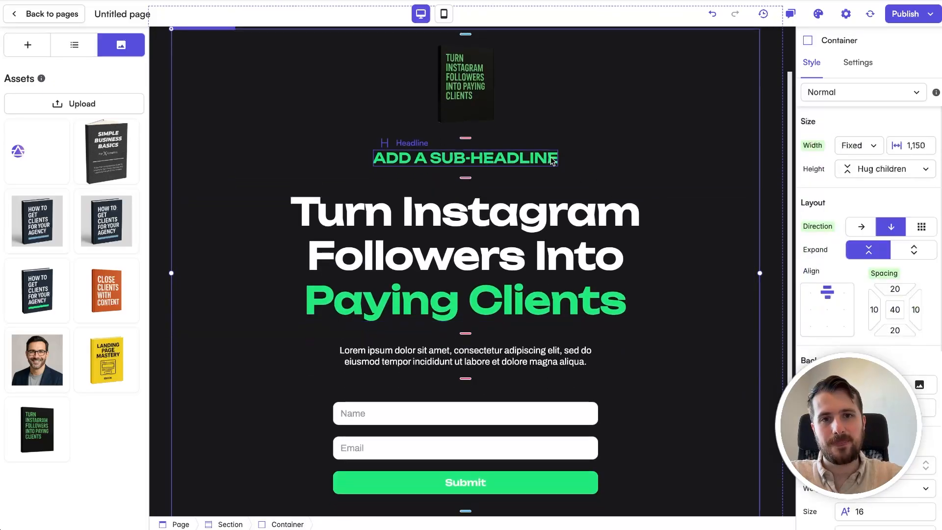
pyautogui.doubleClick(525, 155)
pyautogui.write('FREE')
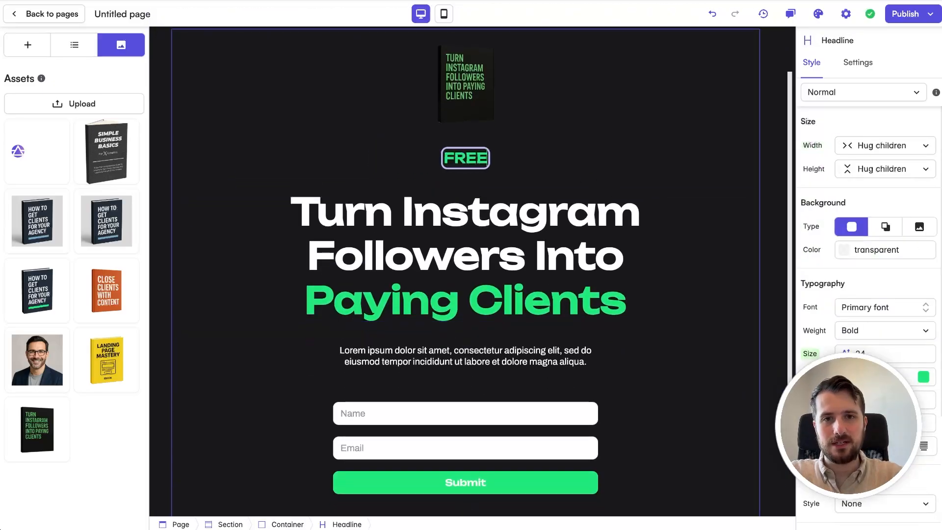
pyautogui.write(' EBOOK')
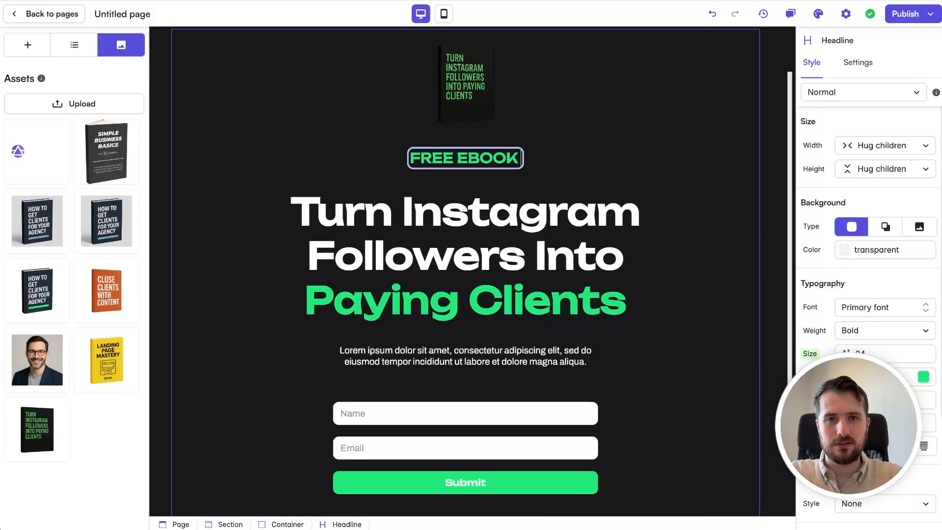
pyautogui.write(' REVEALS...')
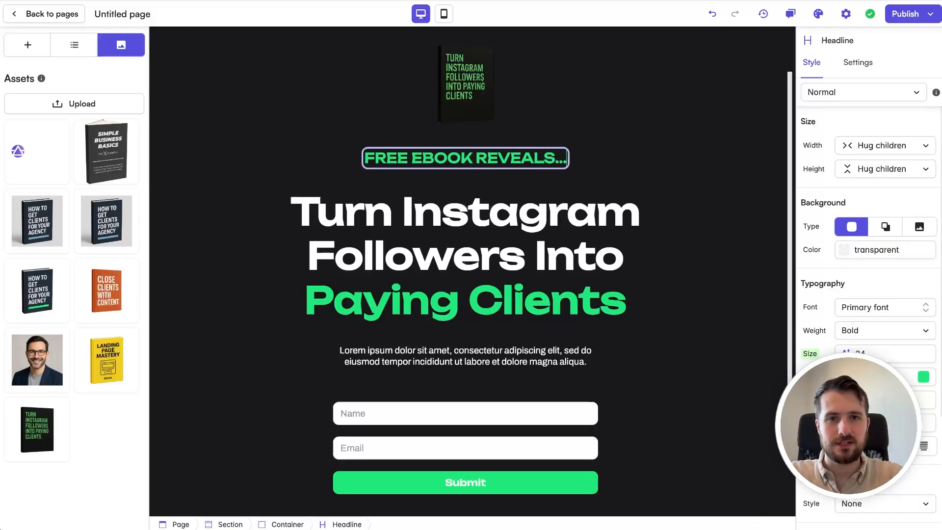
# Step: Add "How To" as a separate first line of the main headline and append "..." after "Paying Clients"
pyautogui.click(633, 234)
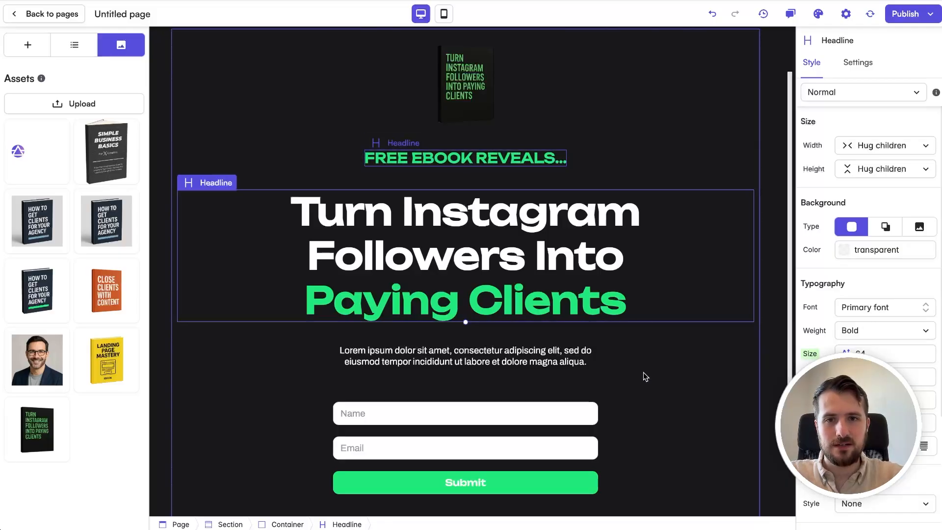
pyautogui.click(518, 205)
pyautogui.press('Home')
pyautogui.press('Return')
pyautogui.press('Up')
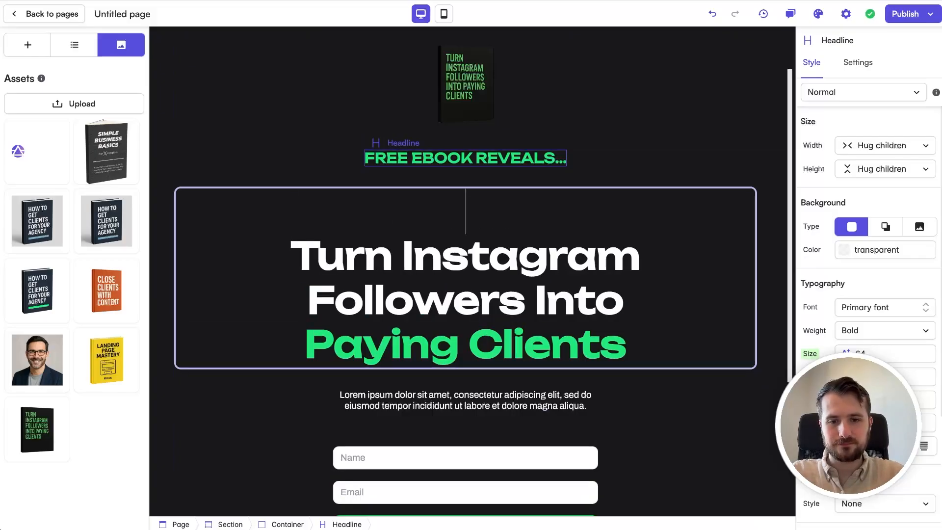
pyautogui.write('How To')
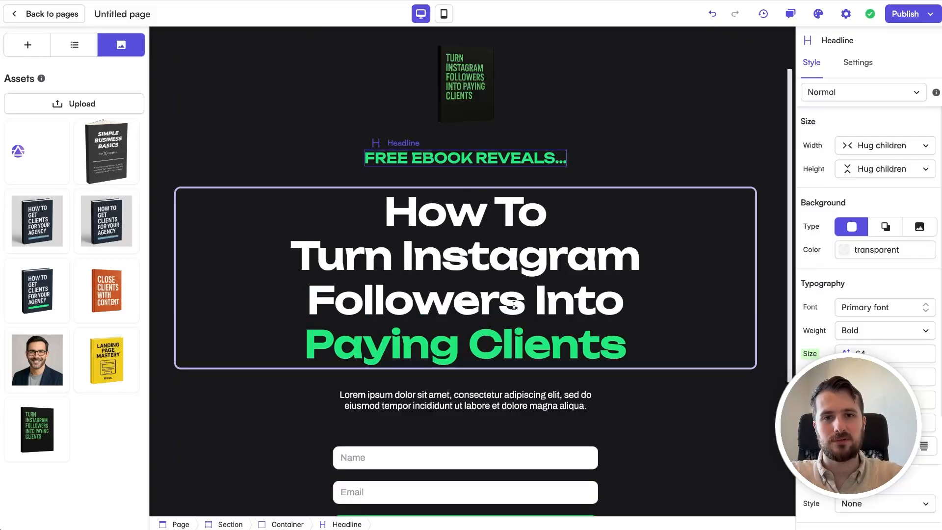
pyautogui.click(635, 351)
pyautogui.write('...')
pyautogui.click(657, 432)
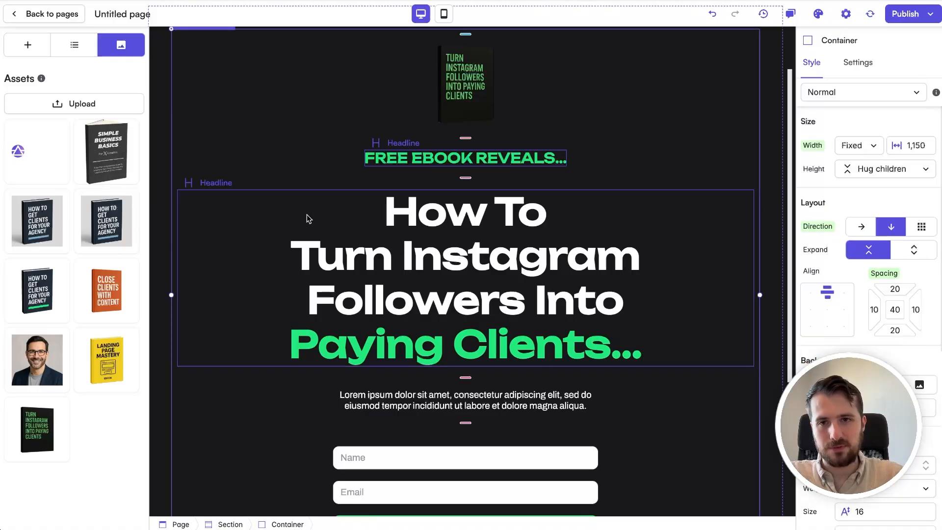
# Step: Add a new headline directly below the main headline reading "...Without Being Salesy Or Feeling Awkward"
pyautogui.click(28, 45)
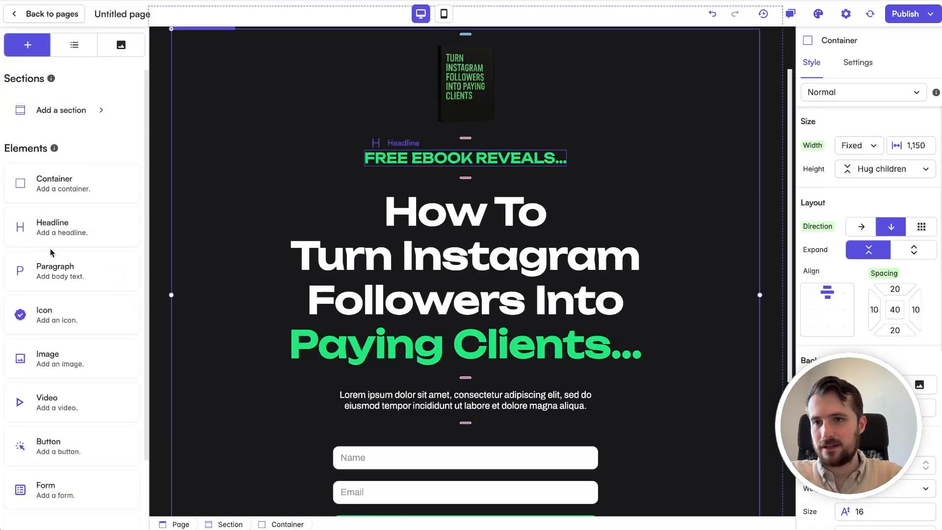
pyautogui.moveTo(53, 229); pyautogui.dragTo(535, 348)
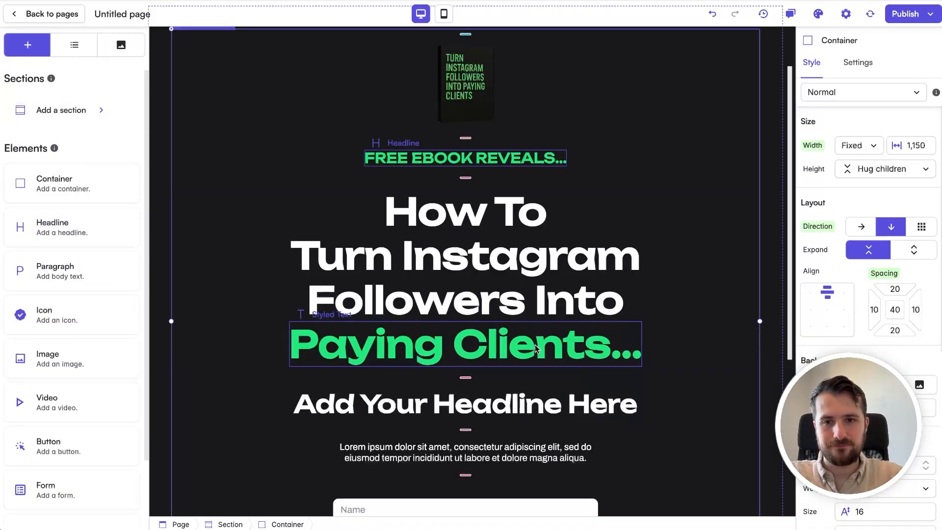
pyautogui.tripleClick(529, 403)
pyautogui.write('...')
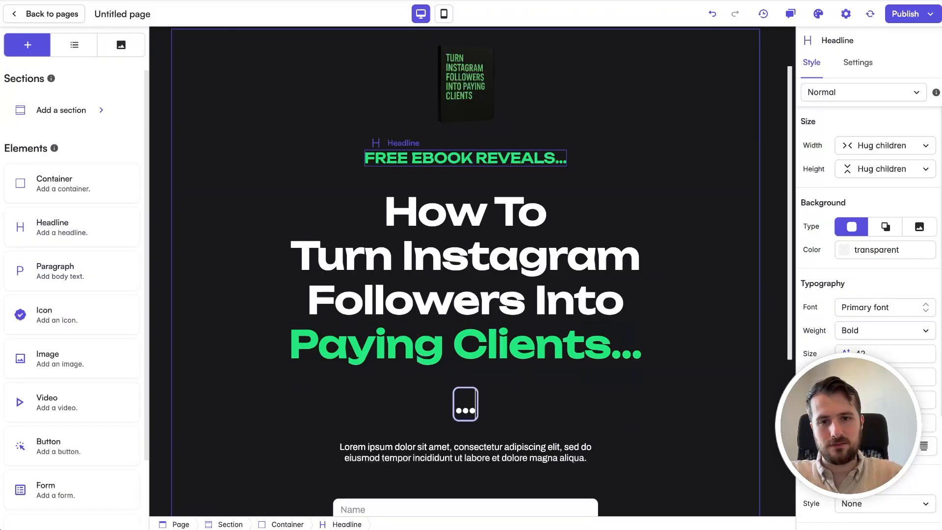
pyautogui.write('Without Being Sal')
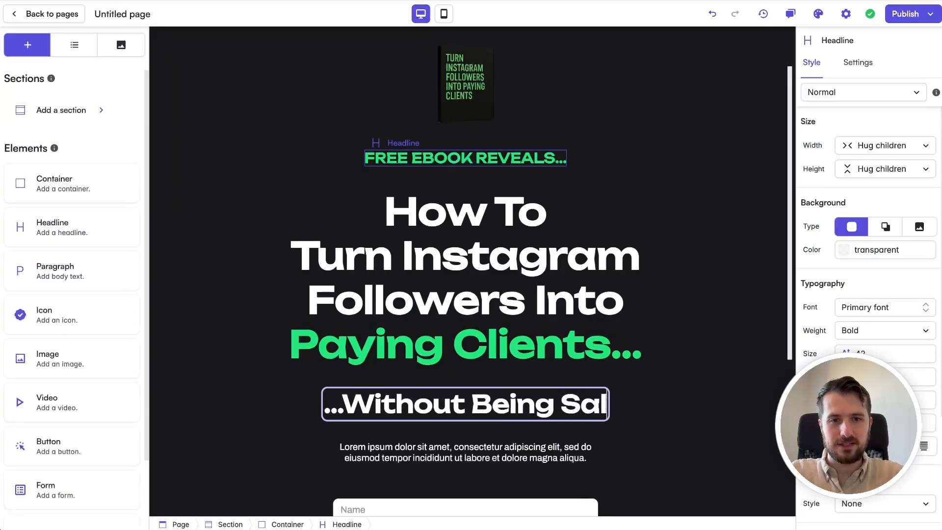
pyautogui.write('esy Or F')
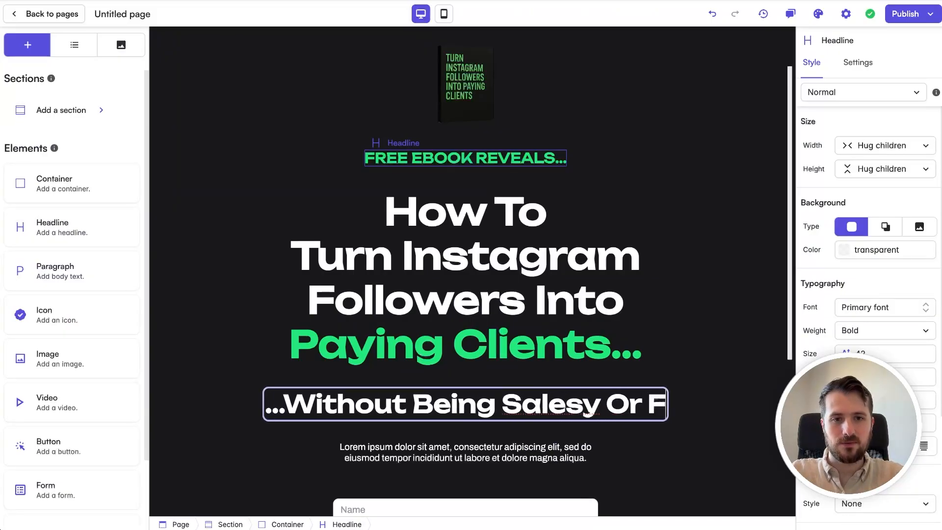
pyautogui.write('eeling Awkwar')
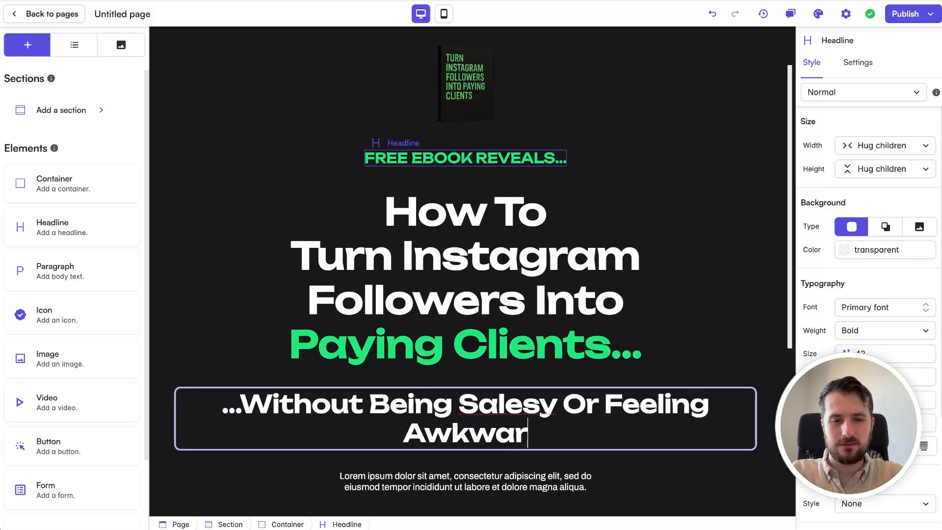
pyautogui.write('d')
pyautogui.click(523, 275)
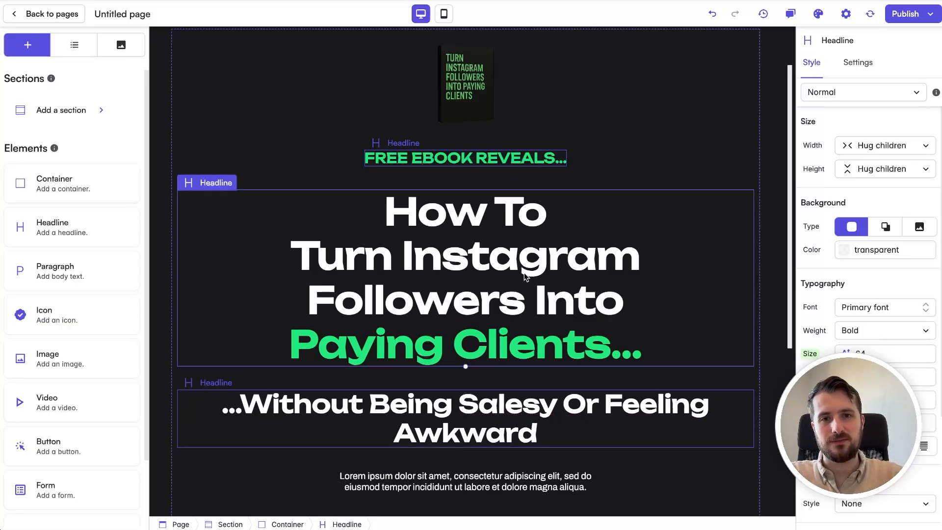
# Step: Set the font size of the "...Without Being Salesy Or Feeling Awkward" headline to 24 and the main headline's to 37
pyautogui.click(466, 425)
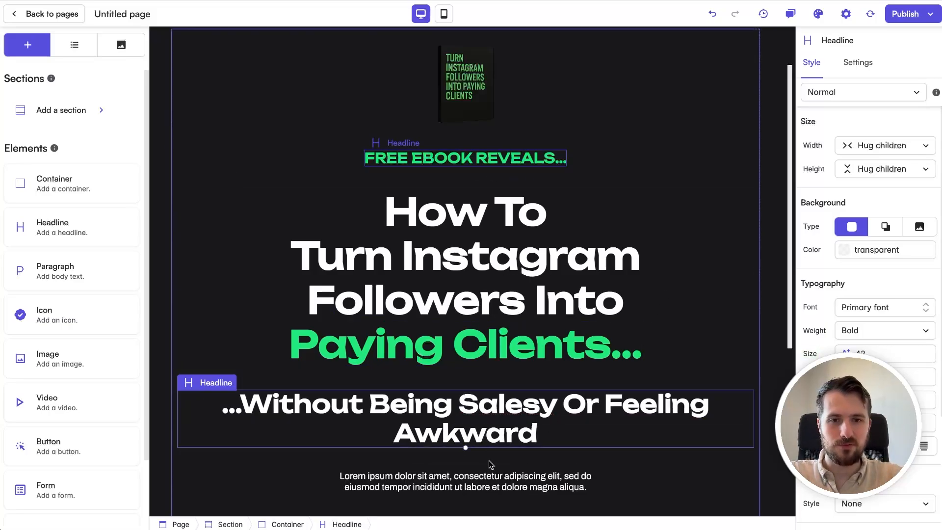
pyautogui.write('24')
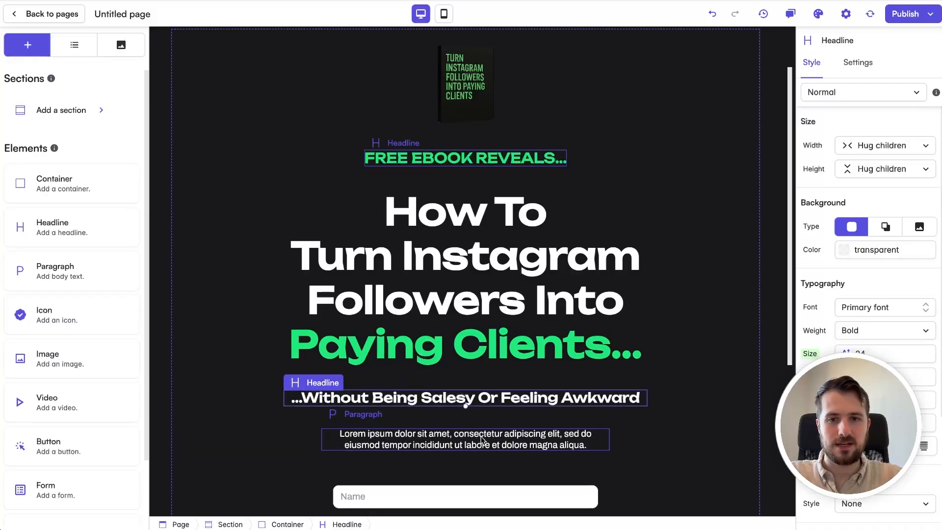
pyautogui.click(508, 360)
pyautogui.click(551, 305)
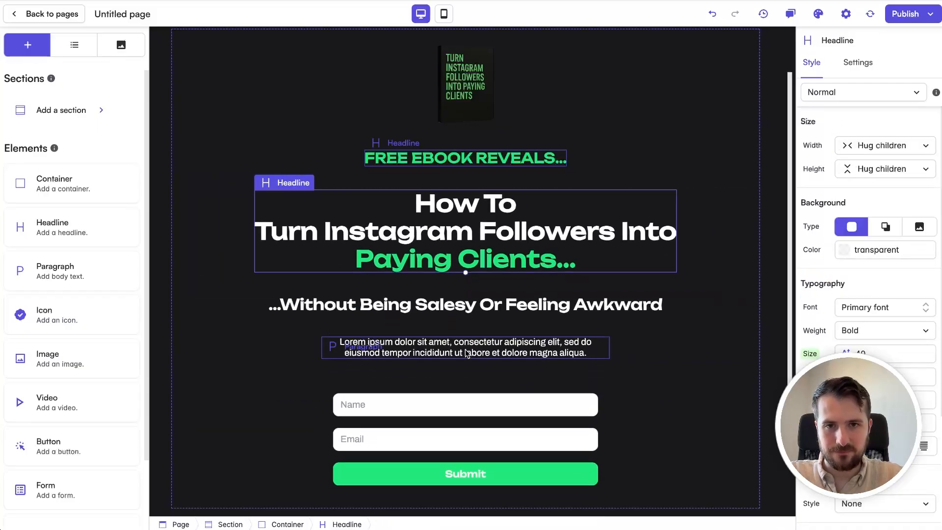
pyautogui.click(637, 353)
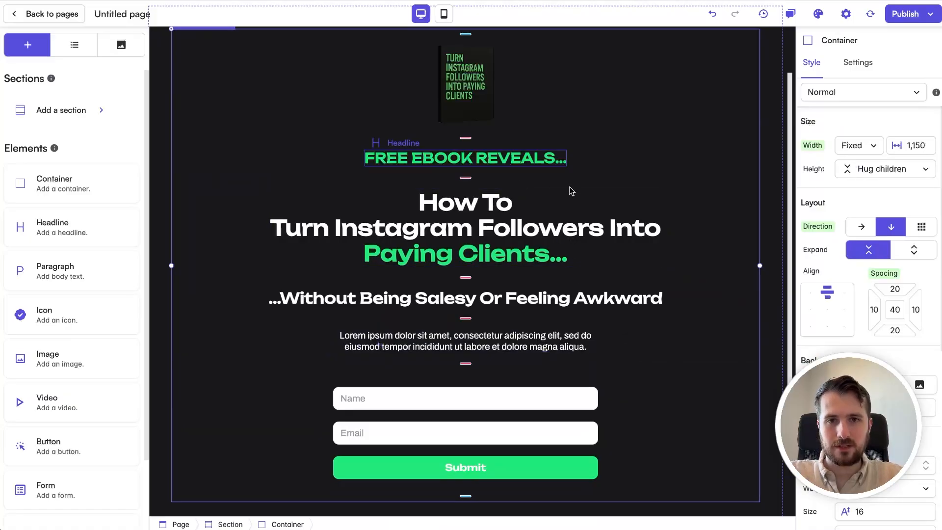
# Step: Rearrange the main headline's line breaks so it reads "How To Turn", "Instagram Followers" and "Into Paying Clients..." on three lines
pyautogui.click(484, 227)
pyautogui.click(485, 227)
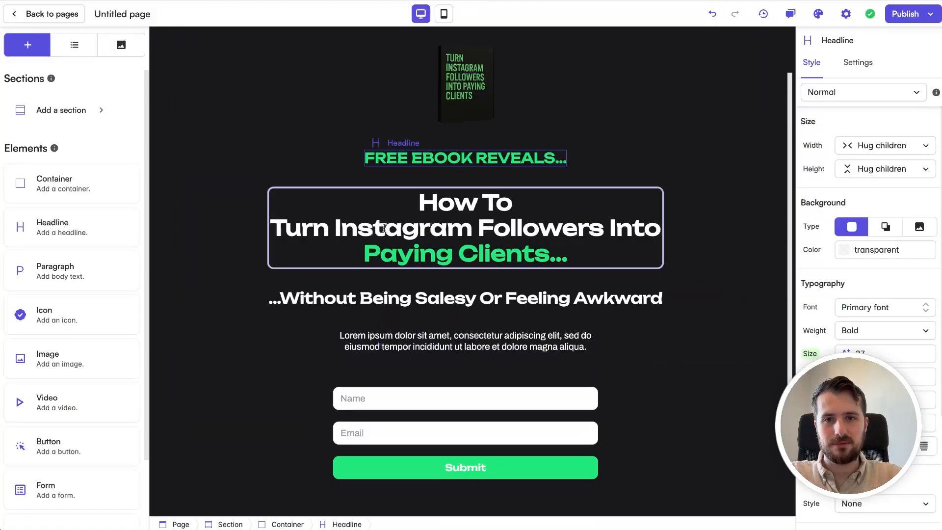
pyautogui.press('BackSpace')
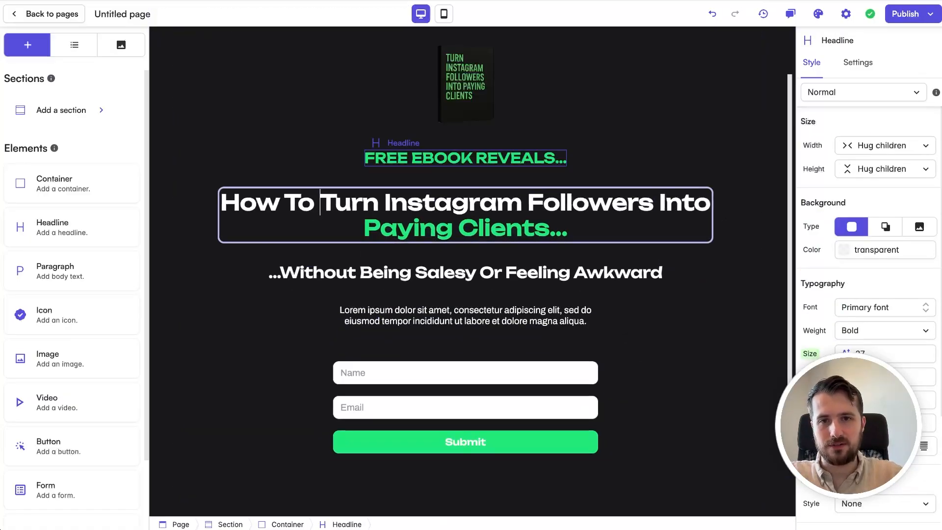
pyautogui.press('Return')
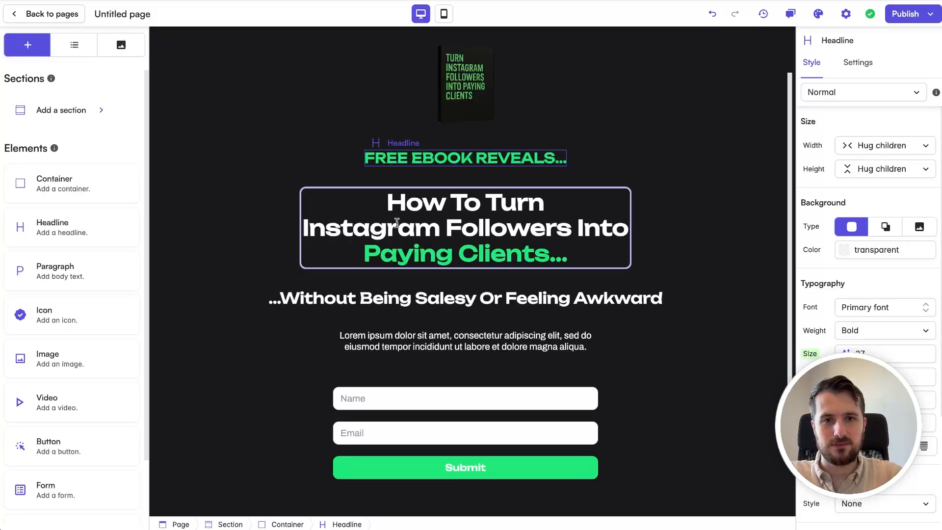
pyautogui.click(578, 227)
pyautogui.press('Return')
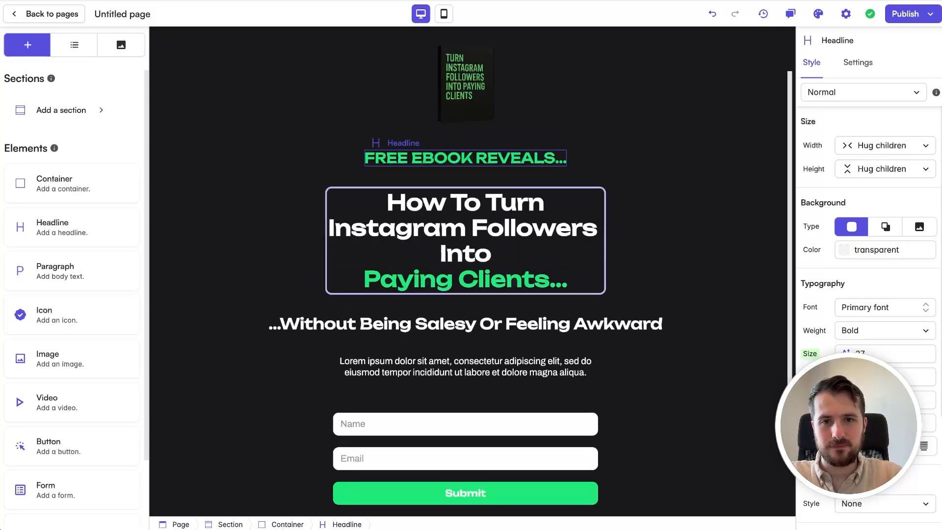
pyautogui.press('BackSpace')
pyautogui.click(672, 246)
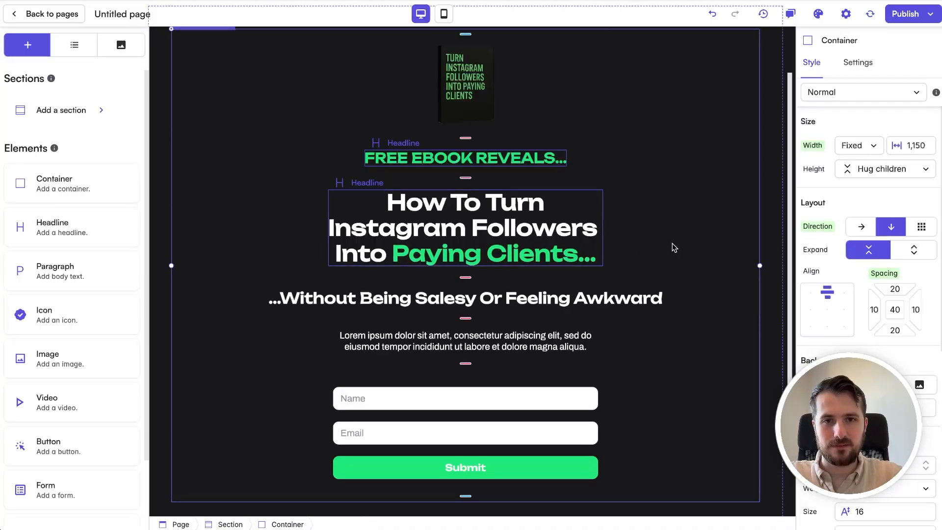
# Step: Enlarge the main headline and reduce the "...Without Being Salesy Or Feeling Awkward" headline to font size 20
pyautogui.scroll(2, 587, 243)
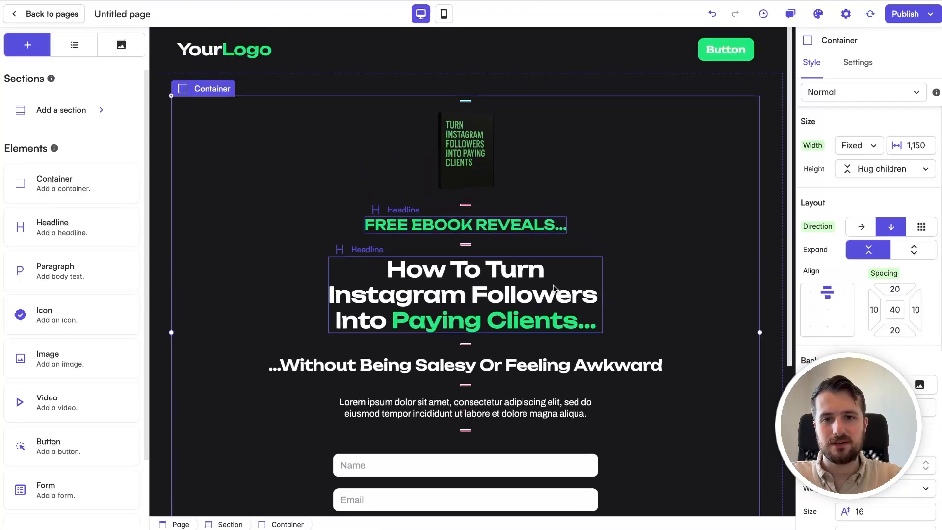
pyautogui.click(521, 328)
pyautogui.moveTo(506, 333); pyautogui.dragTo(505, 343)
pyautogui.click(706, 312)
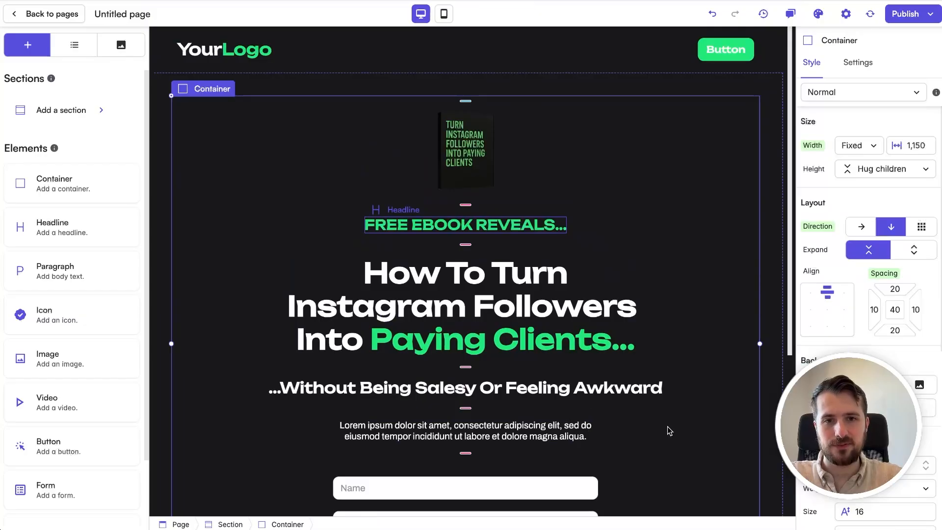
pyautogui.click(612, 394)
pyautogui.moveTo(606, 398); pyautogui.dragTo(607, 393)
pyautogui.click(630, 422)
# Step: Delete the lorem ipsum paragraph above the opt-in form
pyautogui.scroll(-2, 628, 406)
pyautogui.click(558, 347)
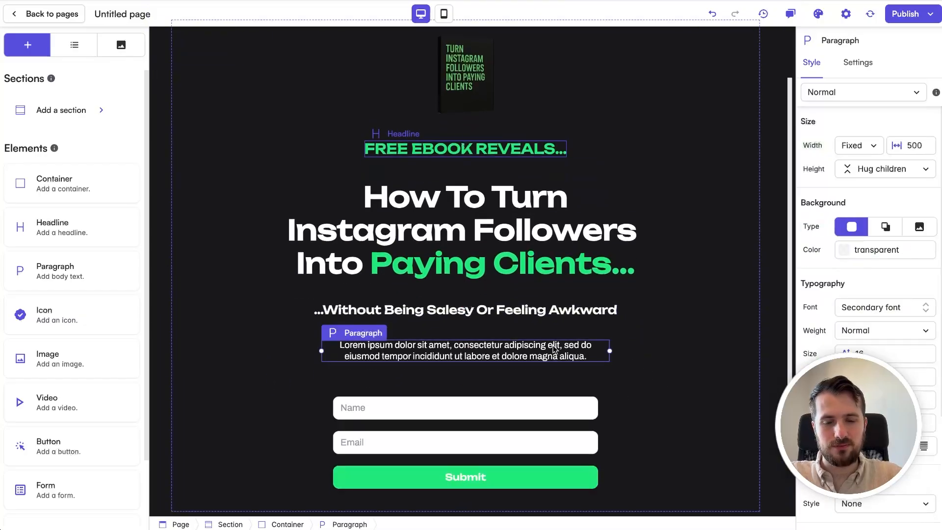
pyautogui.press('Delete')
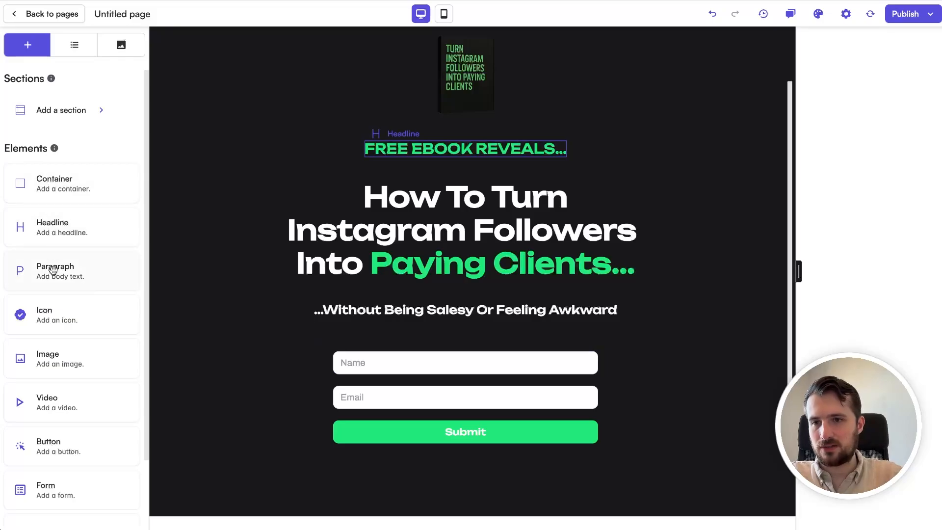
# Step: Add a headline directly above the opt-in form reading "Get Instant Access 👇"
pyautogui.moveTo(49, 223); pyautogui.dragTo(475, 345)
pyautogui.click(475, 346)
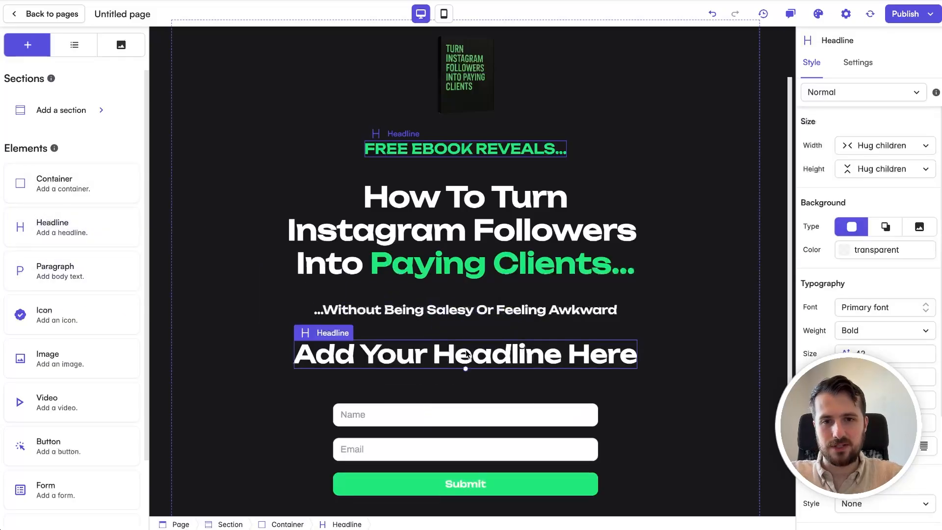
pyautogui.click(475, 345)
pyautogui.write('Get Instant Ce')
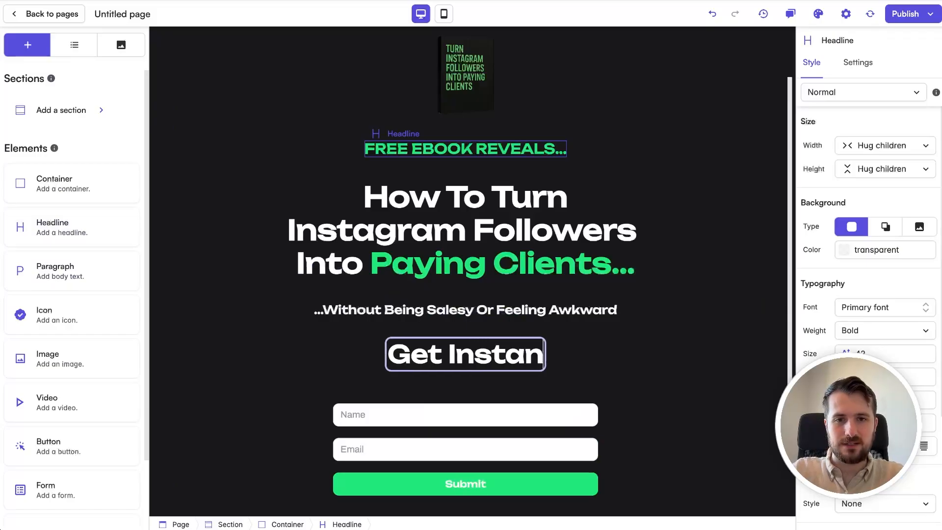
pyautogui.press('BackSpace')
pyautogui.press('BackSpace')
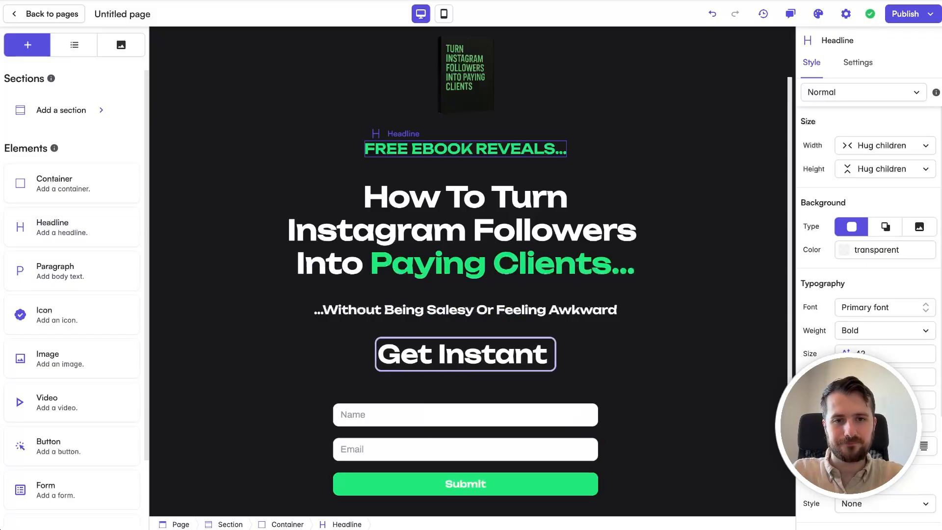
pyautogui.write('Access')
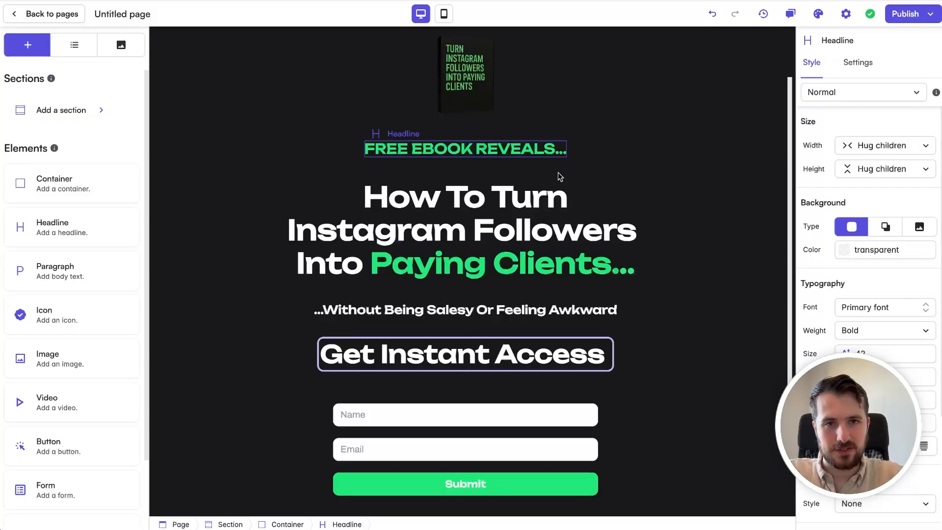
pyautogui.write('👇')
pyautogui.click(687, 398)
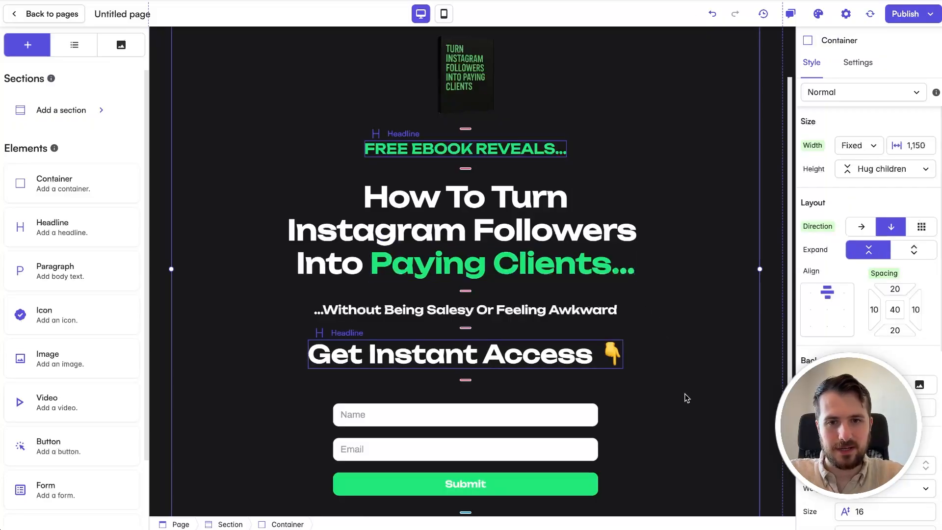
# Step: Reduce the "Get Instant Access 👇" headline to font size 28
pyautogui.click(481, 356)
pyautogui.moveTo(480, 369); pyautogui.dragTo(481, 361)
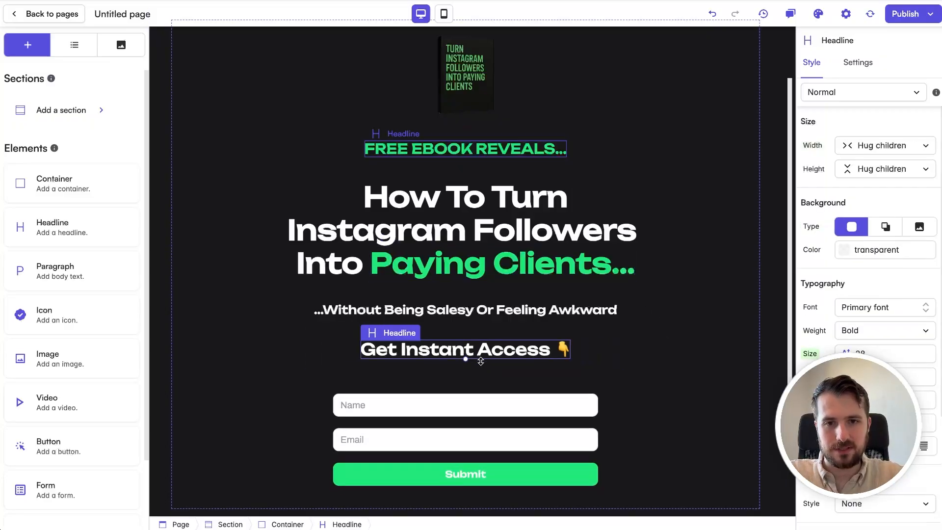
pyautogui.click(662, 353)
pyautogui.scroll(2, 662, 353)
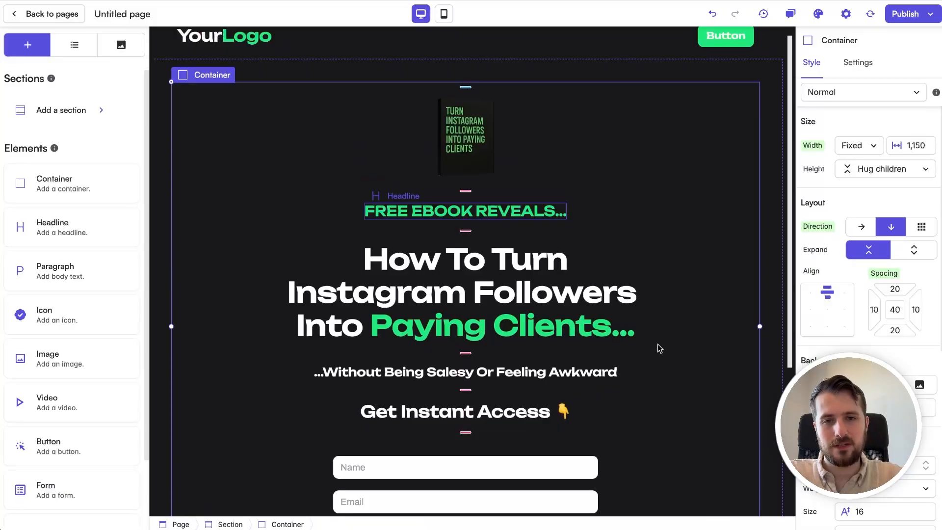
pyautogui.scroll(1, 696, 182)
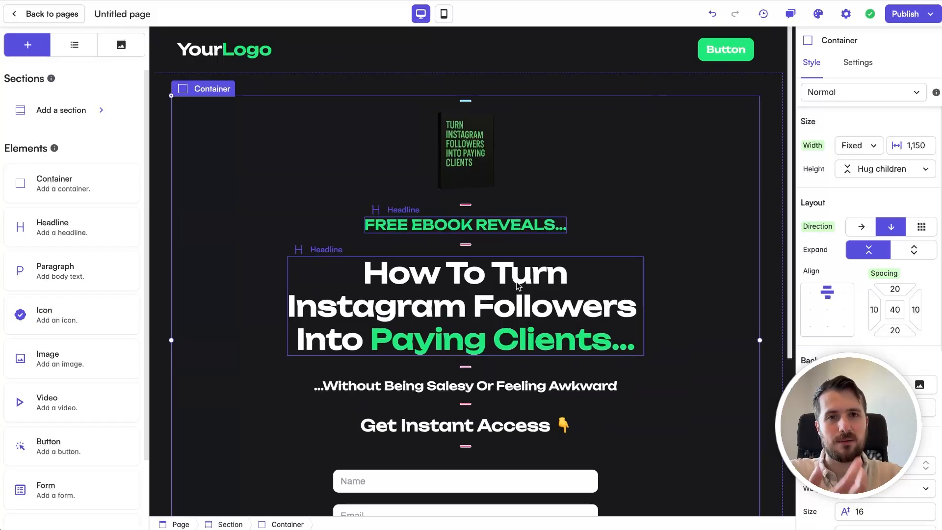
# Step: Delete the header's button and set the header container's direction to vertical so the logo is centred
pyautogui.click(492, 387)
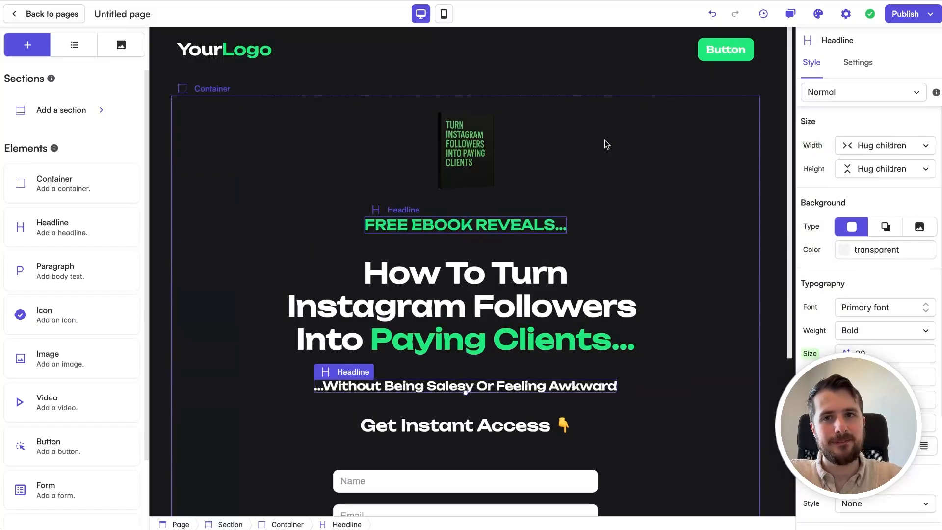
pyautogui.click(409, 66)
pyautogui.click(737, 48)
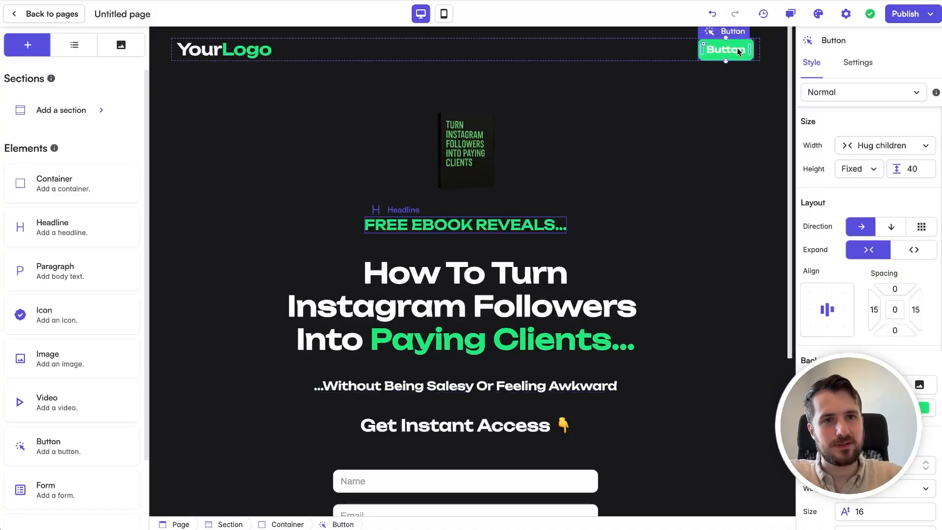
pyautogui.press('Delete')
pyautogui.click(708, 46)
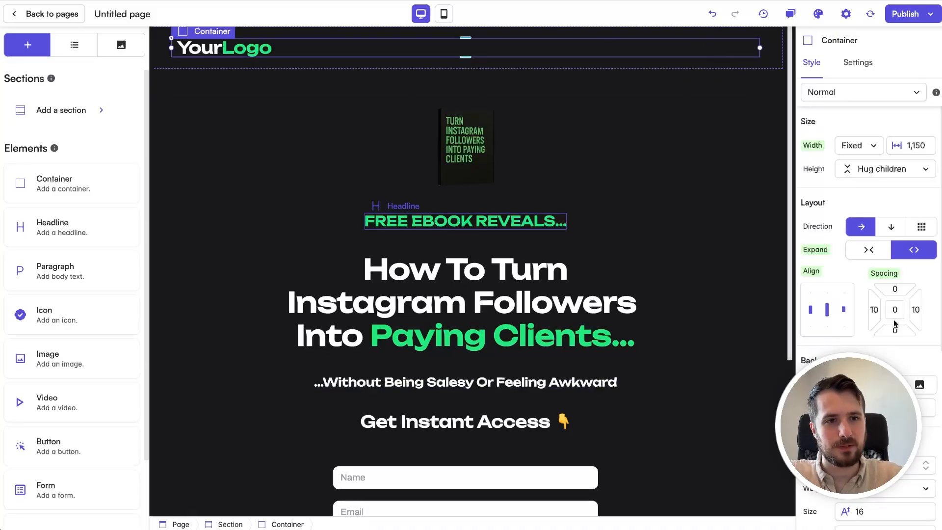
pyautogui.click(895, 230)
pyautogui.click(607, 125)
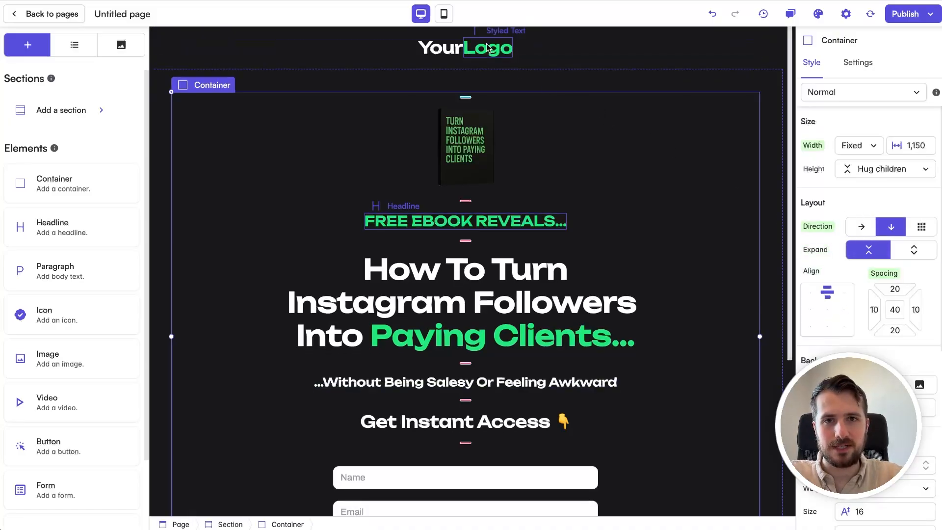
# Step: Reduce the font size of the "YourLogo" headline in the header
pyautogui.click(533, 51)
pyautogui.click(461, 52)
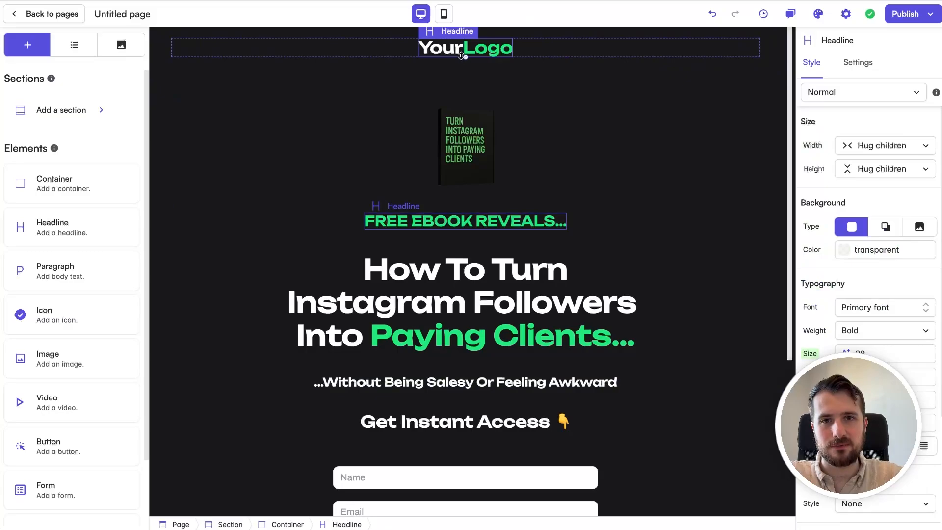
pyautogui.click(465, 64)
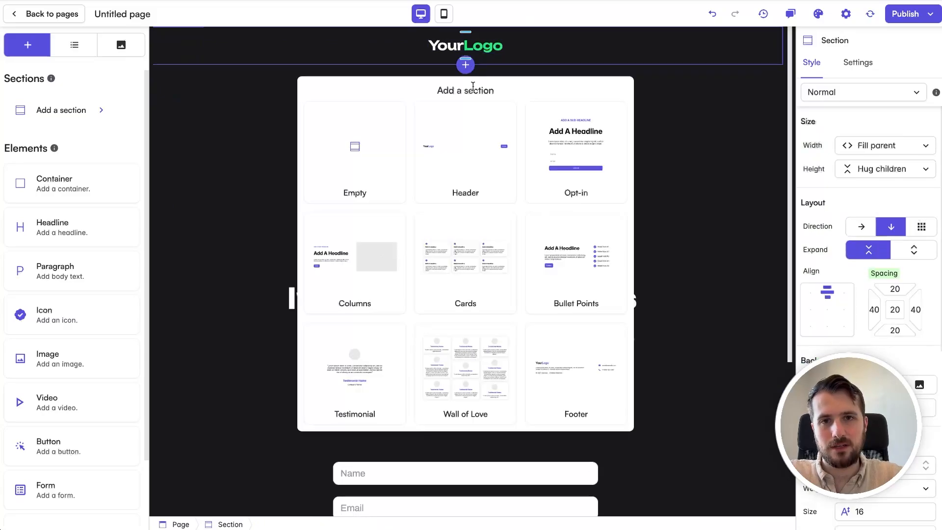
pyautogui.click(711, 101)
# Step: Add a Testimonial section between the opt-in section and the footer
pyautogui.scroll(-3, 658, 111)
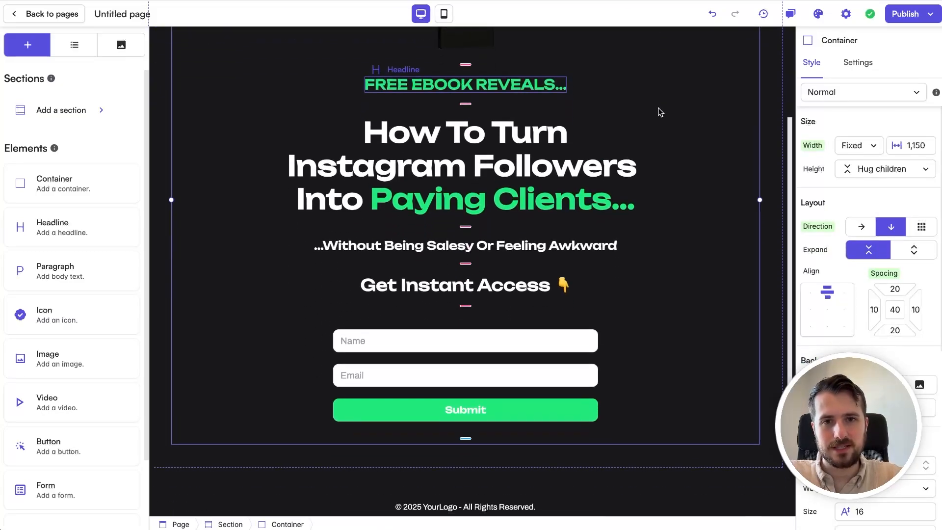
pyautogui.scroll(-2, 698, 356)
pyautogui.click(692, 368)
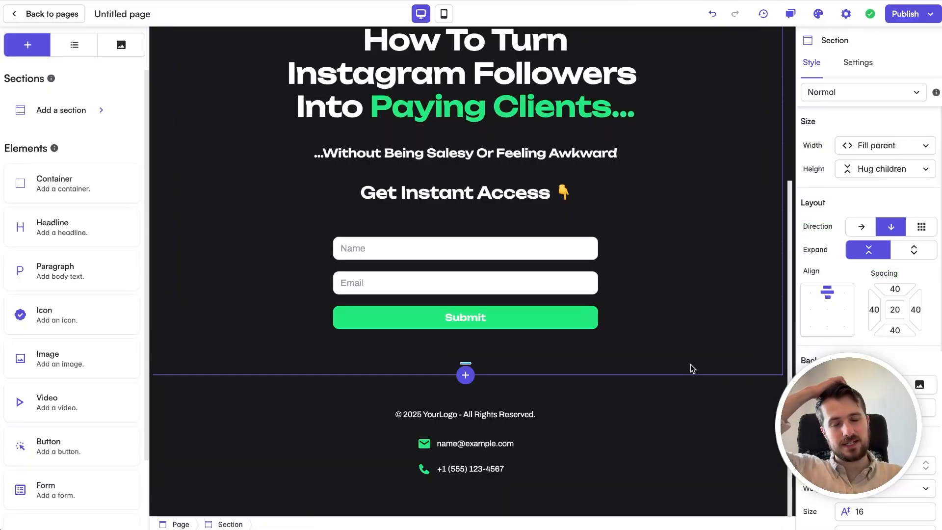
pyautogui.click(464, 375)
pyautogui.click(365, 314)
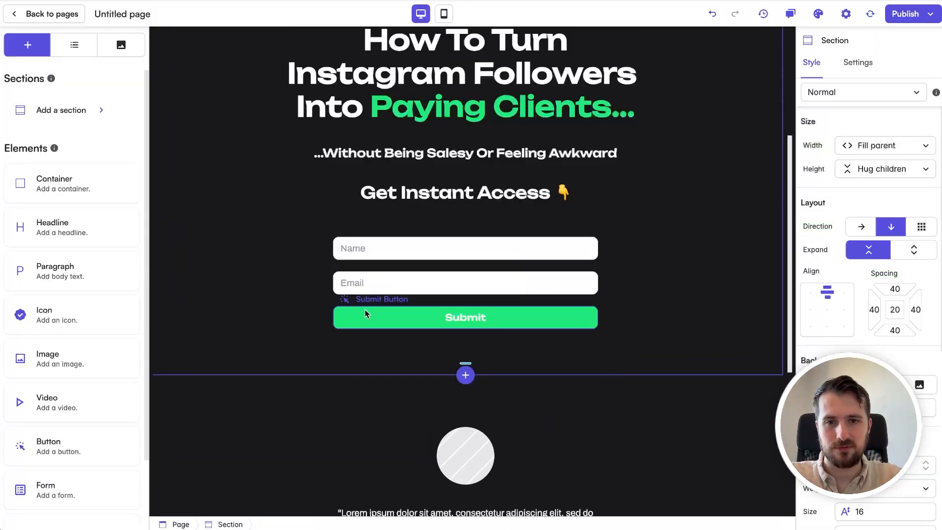
# Step: Set the testimonial's round placeholder image to the asset testimonial1.png
pyautogui.click(480, 257)
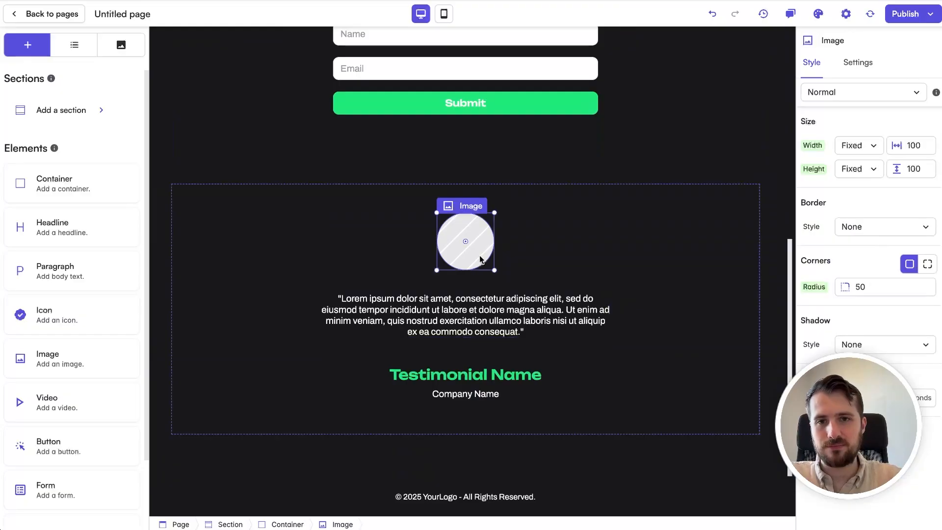
pyautogui.click(848, 66)
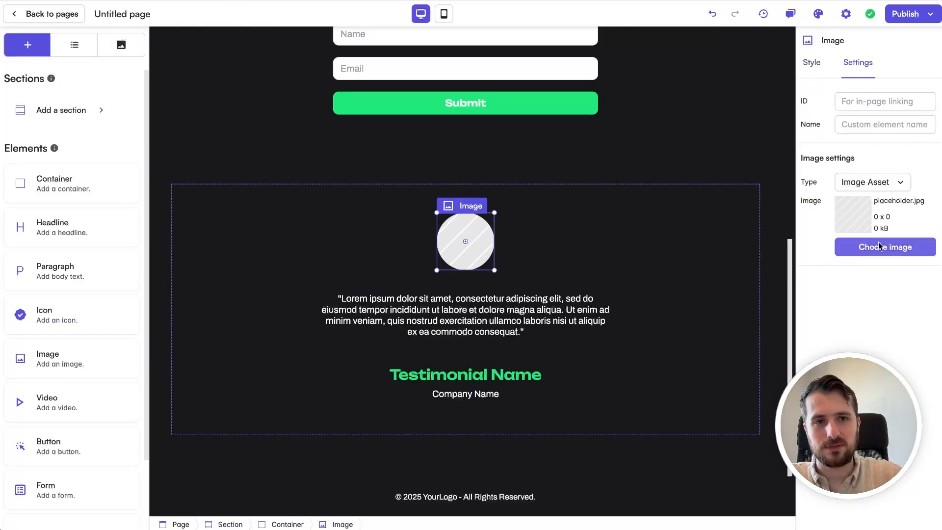
pyautogui.click(915, 247)
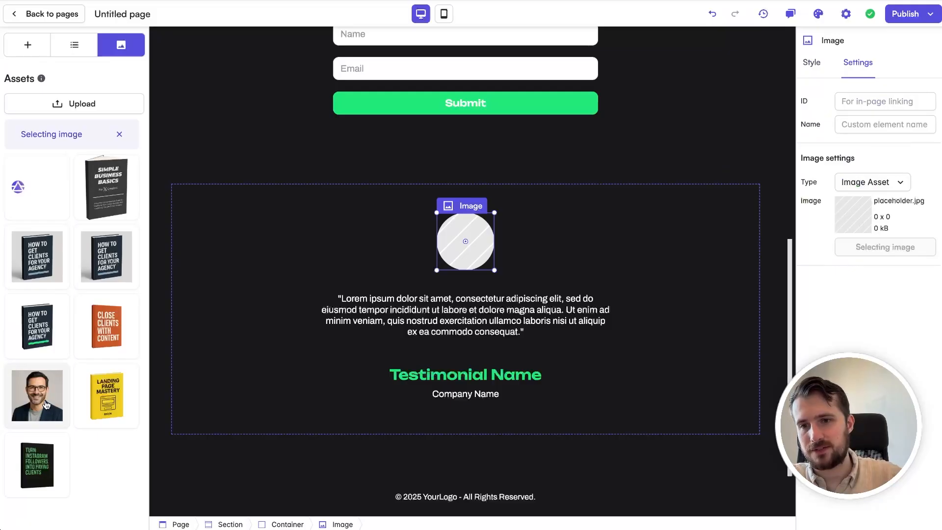
pyautogui.click(46, 404)
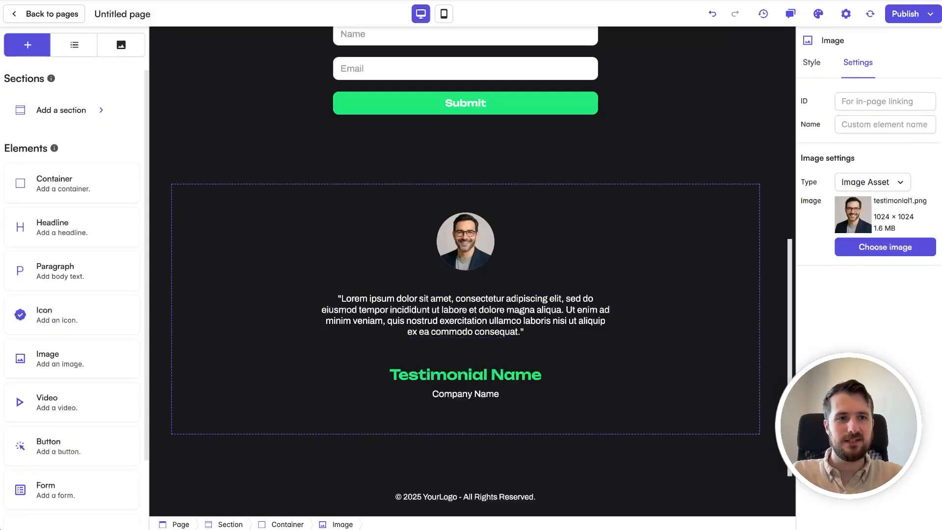
# Step: Replace the testimonial's placeholder quote with the copied client quote starting "I used to overthink every message I sent."
pyautogui.doubleClick(495, 317)
pyautogui.write('"I used to overthink every message I sent. This framework made it simple. Within days, I went from casual chats to booking paid strategy calls — and it didn’t feel forced or fake."')
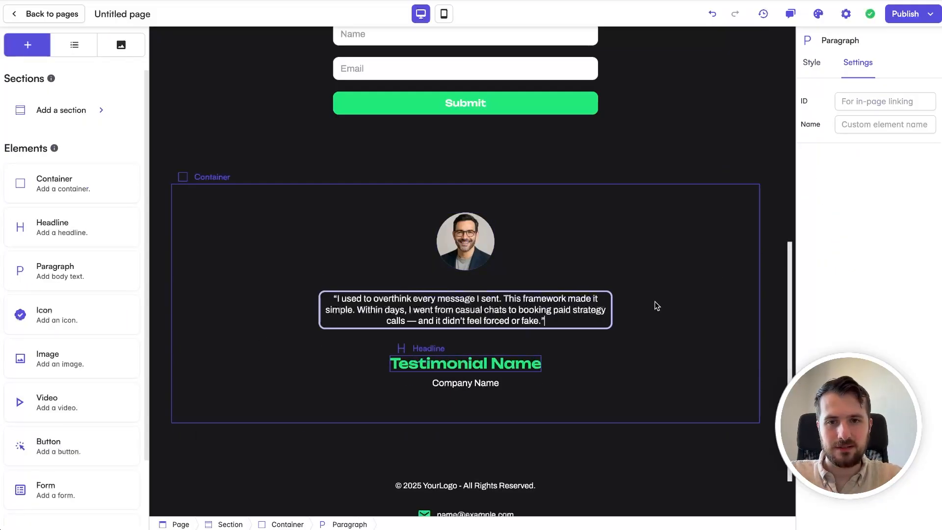
pyautogui.click(654, 305)
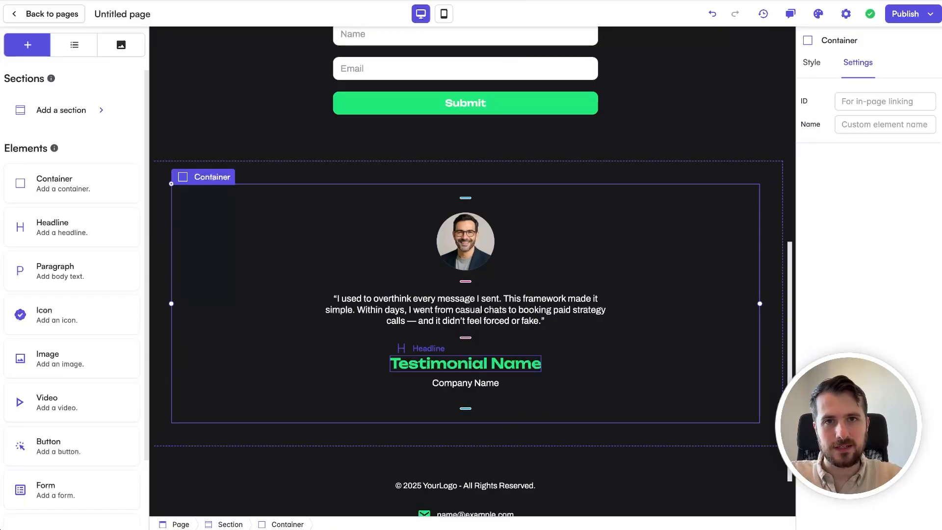
# Step: Replace the testimonial name placeholder with the copied client's name, removing the job title from that headline
pyautogui.doubleClick(440, 364)
pyautogui.write('Jason R., Mindset & Performance Coach')
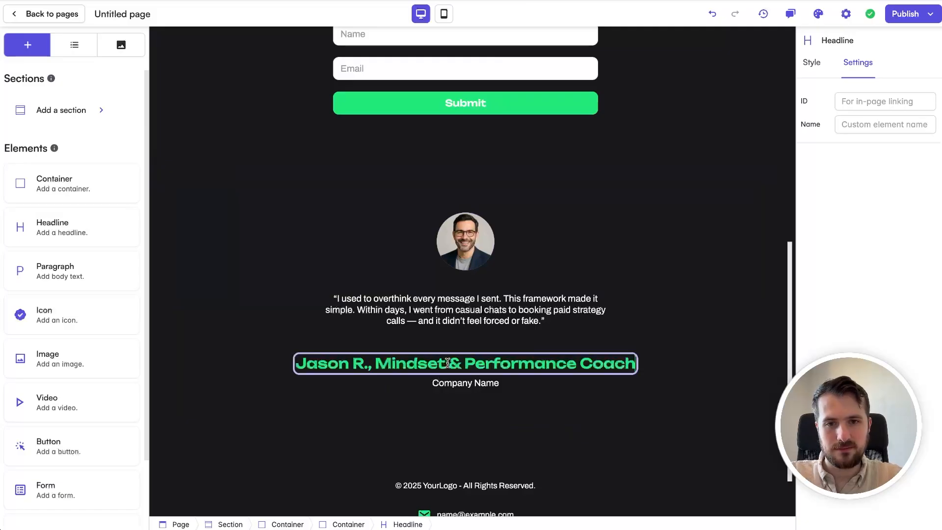
pyautogui.click(368, 364)
pyautogui.hotkey('shift', 'End')
pyautogui.hotkey('ctrl', 'c')
pyautogui.press('BackSpace')
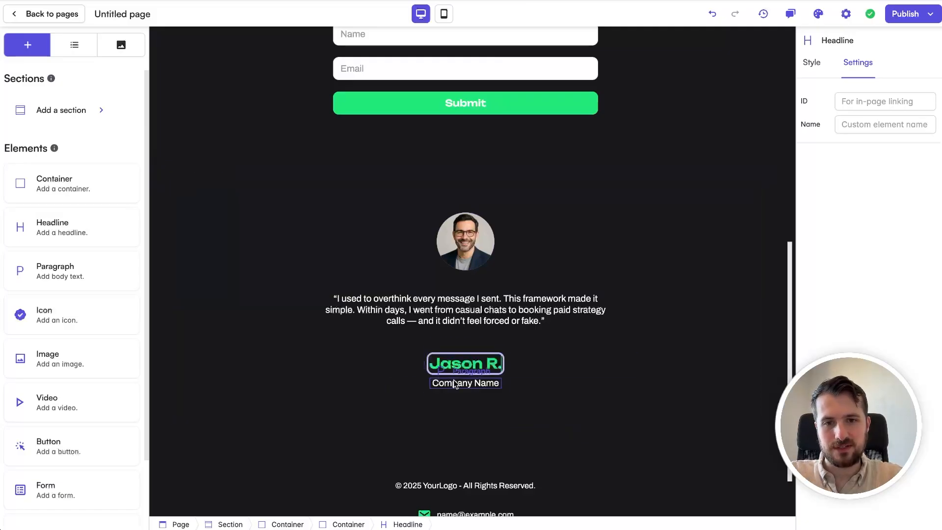
# Step: Replace the testimonial's company name placeholder with "Mindset & Performance Coach", without the leading comma
pyautogui.doubleClick(455, 385)
pyautogui.tripleClick(455, 384)
pyautogui.hotkey('ctrl', 'v')
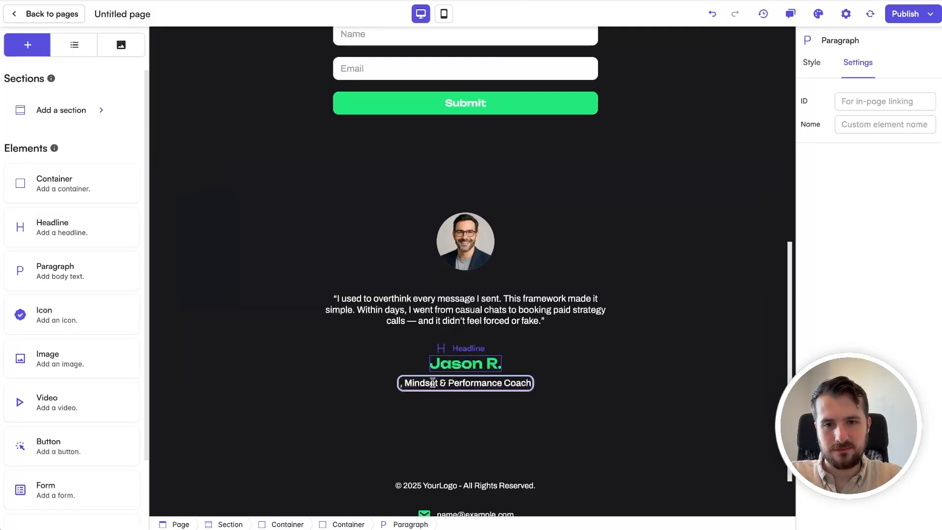
pyautogui.click(405, 384)
pyautogui.press('BackSpace')
pyautogui.press('BackSpace')
pyautogui.click(605, 337)
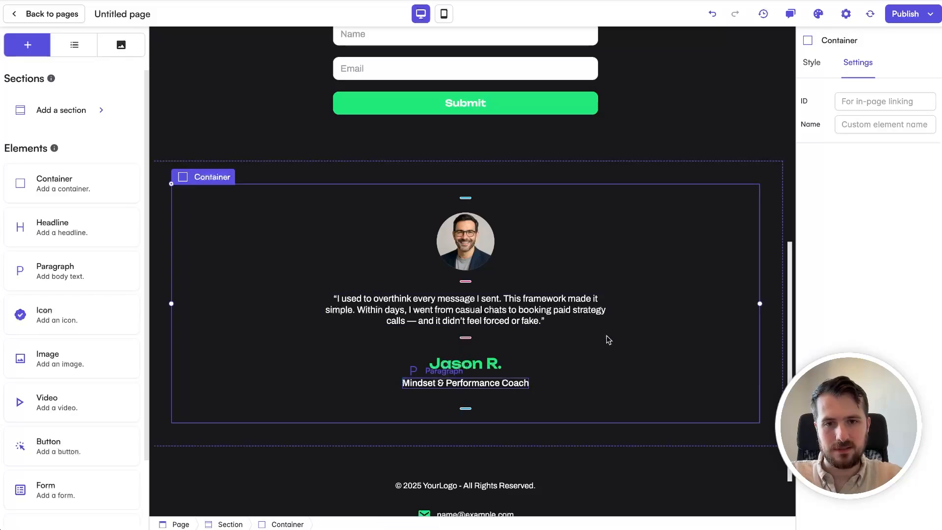
# Step: Review the whole landing page from the logo and book cover to the testimonial section
pyautogui.scroll(8, 644, 366)
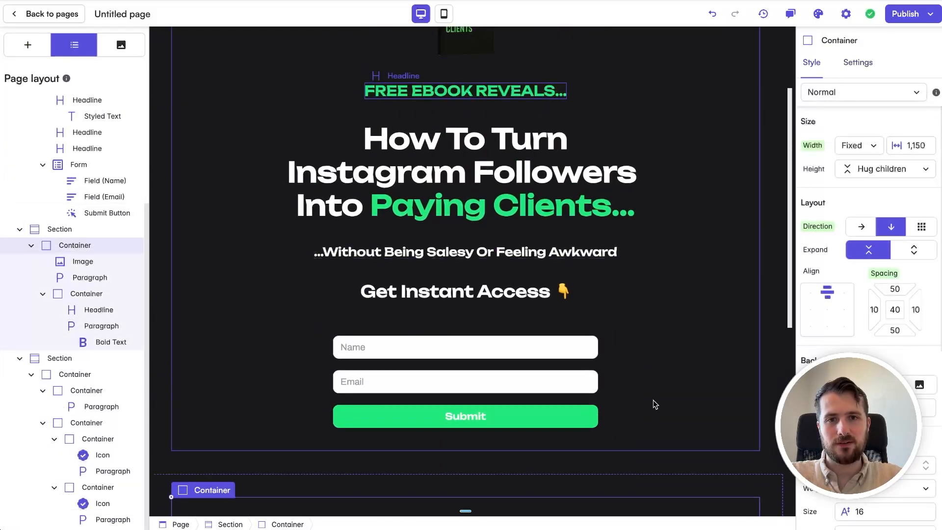
pyautogui.scroll(-1, 654, 404)
pyautogui.scroll(-5, 506, 176)
pyautogui.scroll(7, 506, 177)
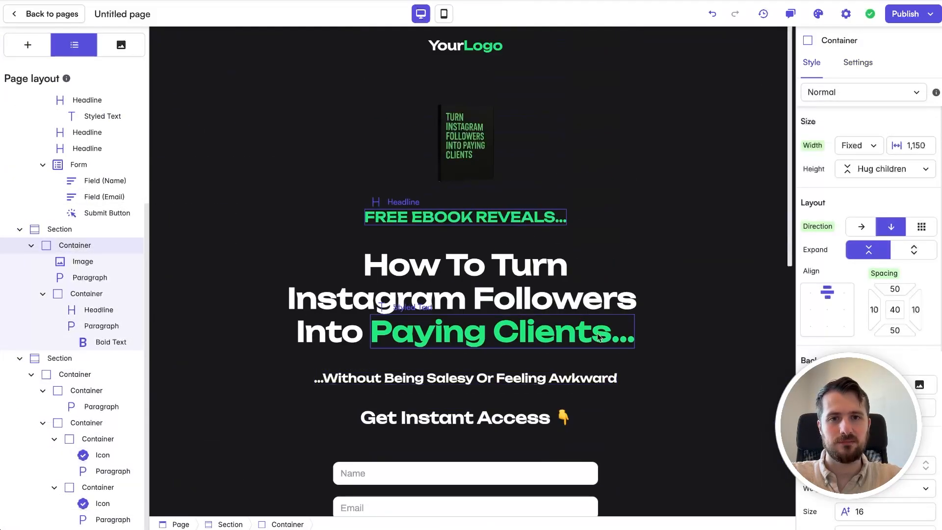
pyautogui.scroll(-1, 671, 261)
pyautogui.scroll(-2, 671, 261)
pyautogui.scroll(2, 671, 262)
pyautogui.scroll(-2, 670, 261)
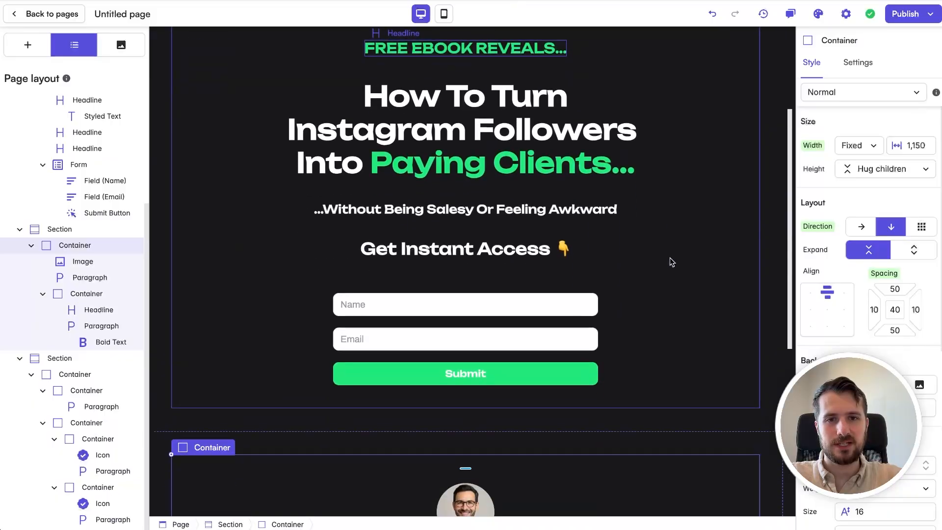
# Step: Set the Submit button's text color to the theme's Background color
pyautogui.click(519, 376)
pyautogui.scroll(-3, 897, 353)
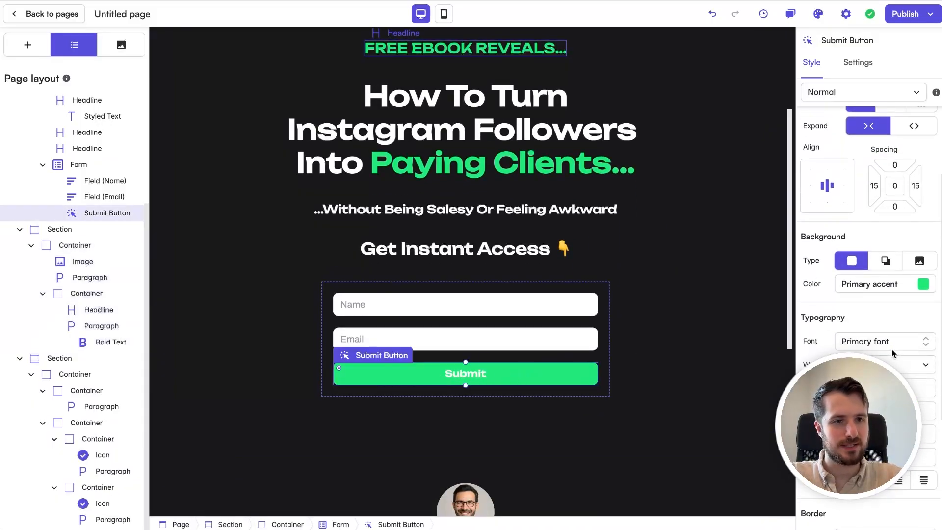
pyautogui.click(868, 372)
pyautogui.click(861, 241)
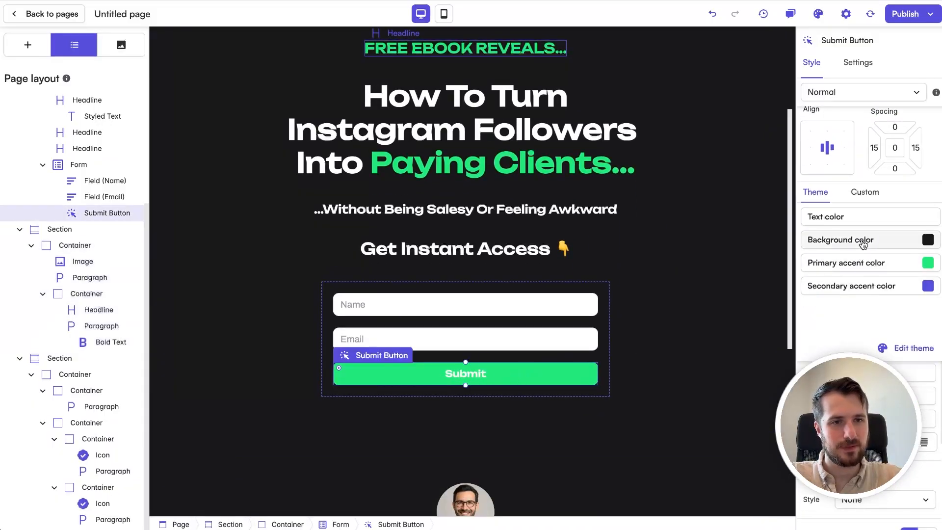
pyautogui.click(684, 344)
pyautogui.scroll(3, 685, 347)
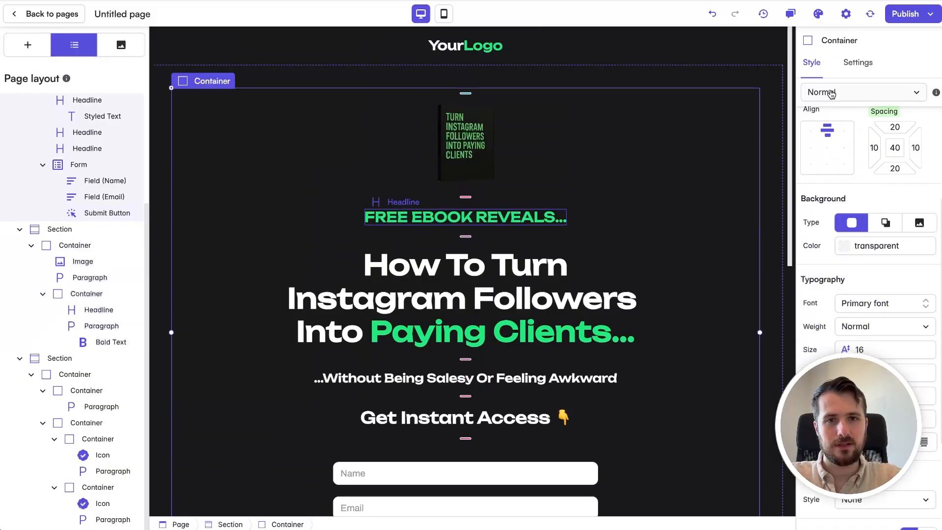
# Step: Publish the landing page and open its live version
pyautogui.click(901, 14)
pyautogui.click(911, 123)
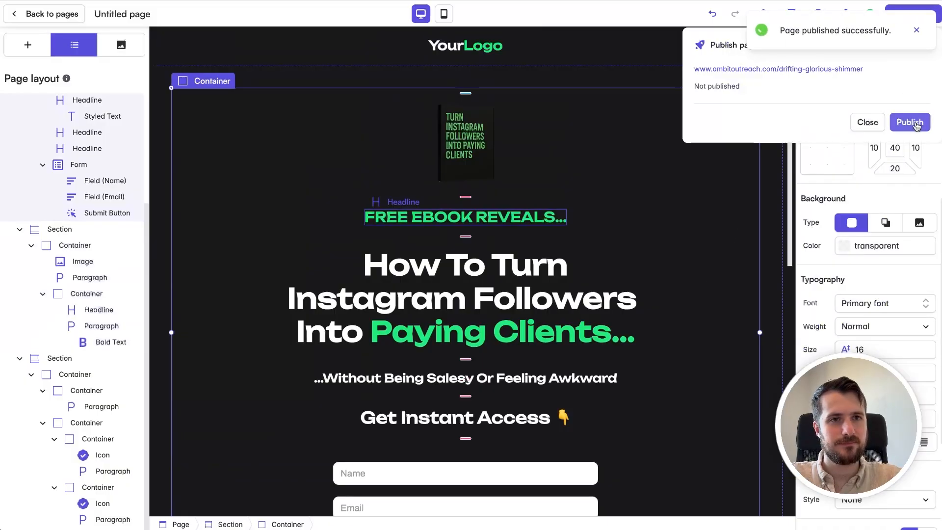
pyautogui.click(916, 31)
pyautogui.click(905, 14)
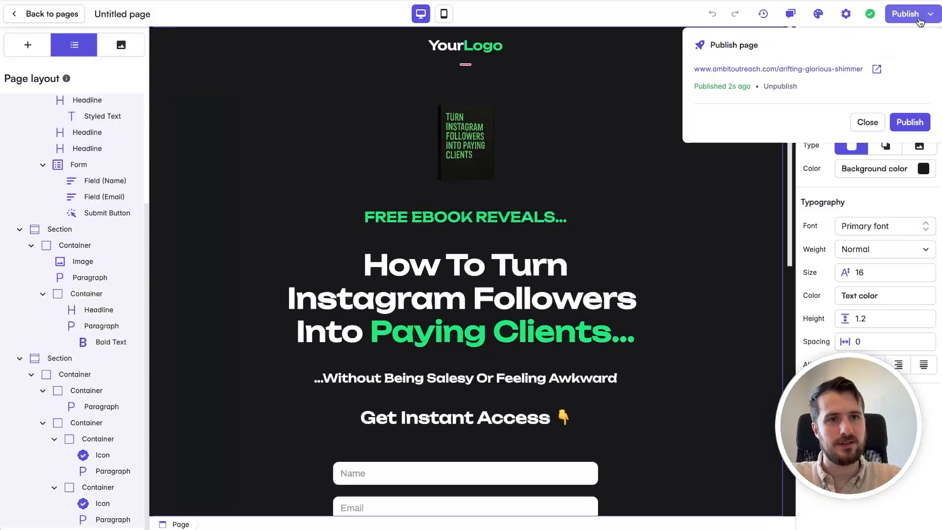
pyautogui.click(878, 69)
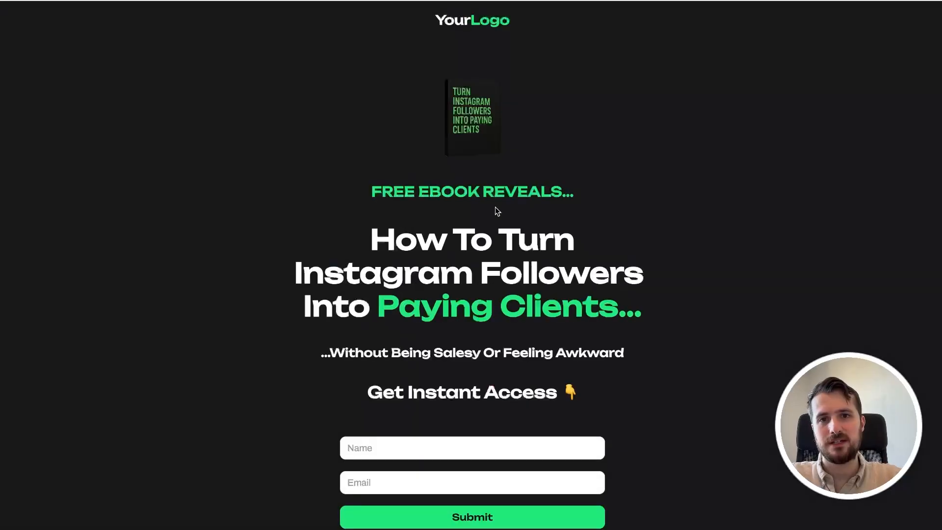
# Step: Fill in the live opt-in form with a test name and e-mail and submit it
pyautogui.scroll(-4, 526, 180)
pyautogui.click(443, 252)
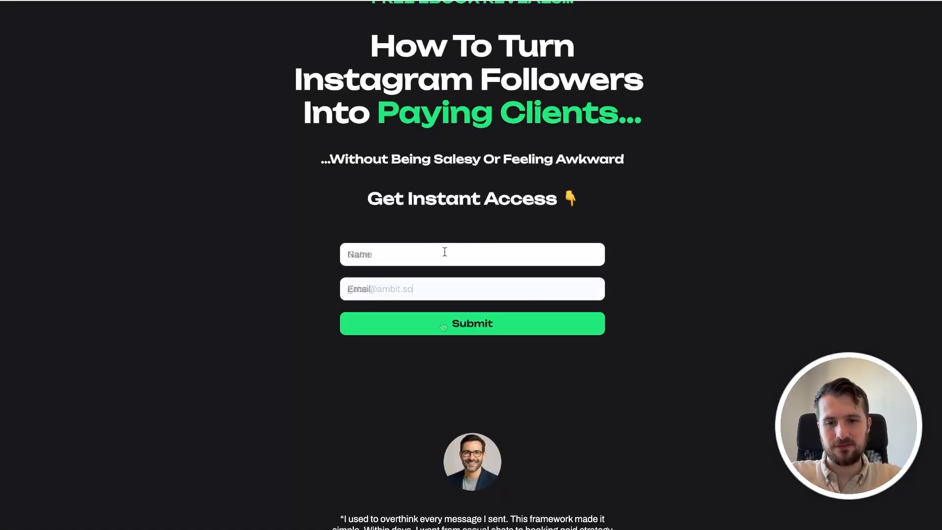
pyautogui.click(446, 284)
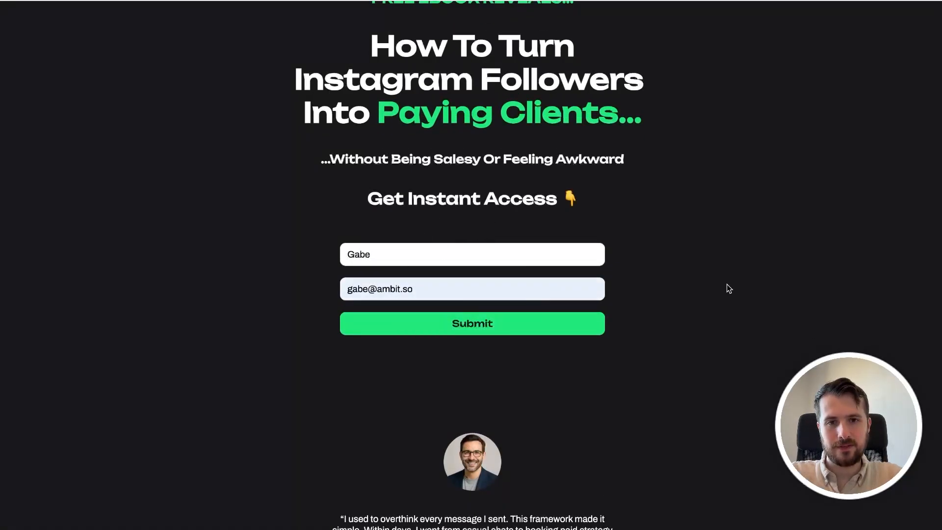
pyautogui.click(533, 329)
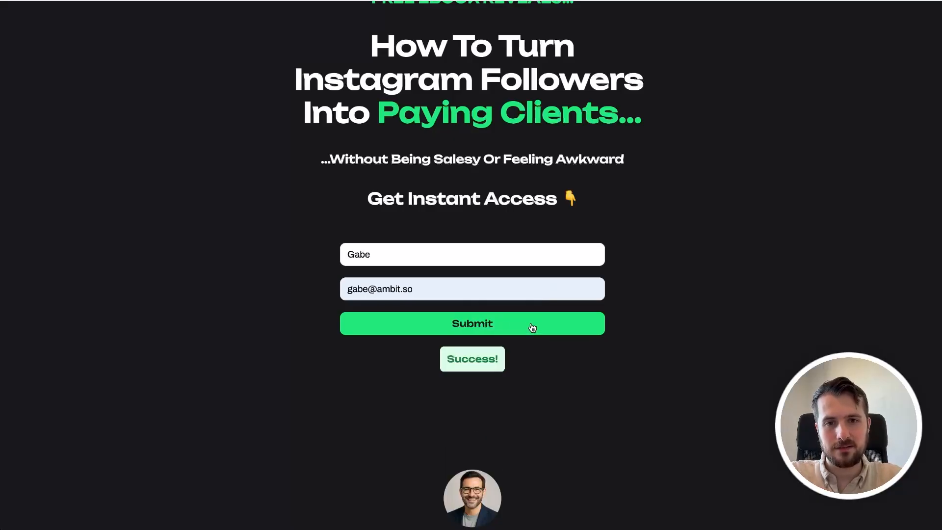
# Step: Return to the page builder app and check the contact list for the test opt-in's name and e-mail
pyautogui.click(114, 1)
pyautogui.click(59, 16)
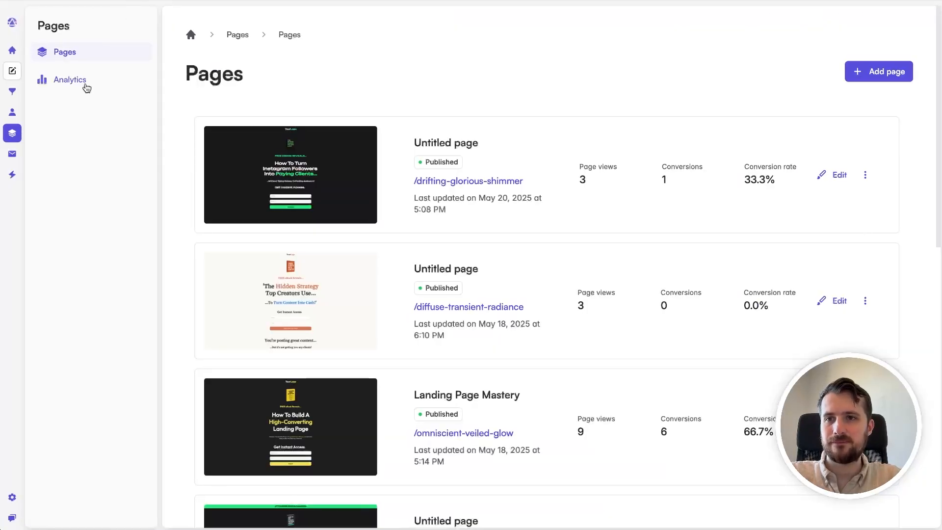
pyautogui.click(14, 112)
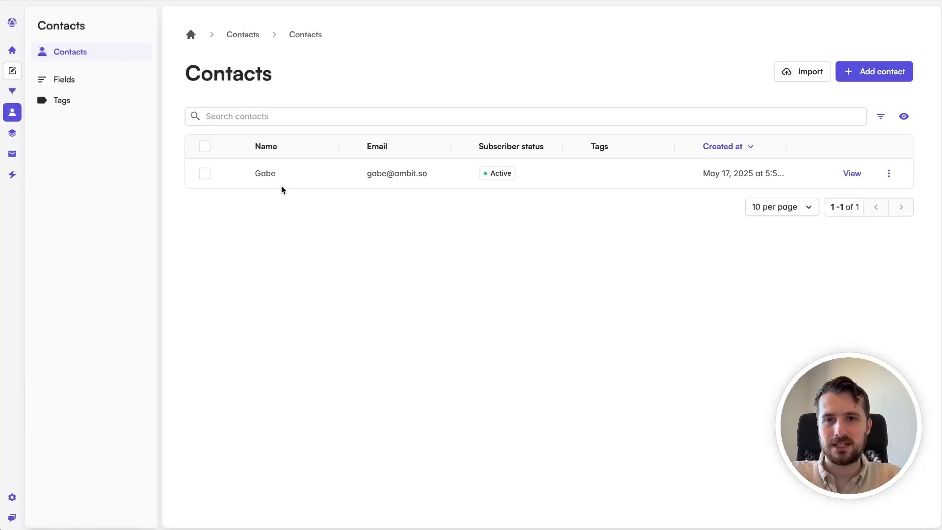
pyautogui.moveTo(252, 172); pyautogui.dragTo(628, 181)
pyautogui.click(628, 181)
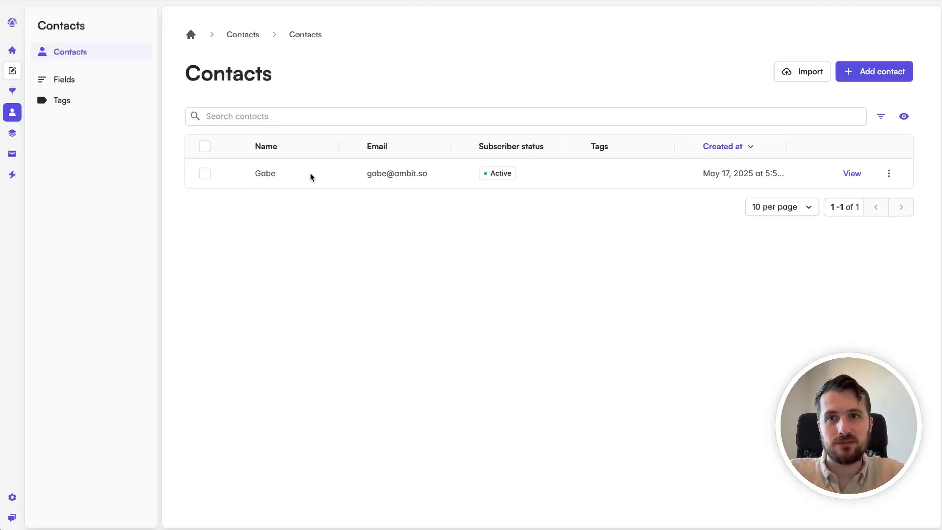
# Step: Create a new email template and insert the copied welcome email as its body
pyautogui.click(17, 158)
pyautogui.click(84, 78)
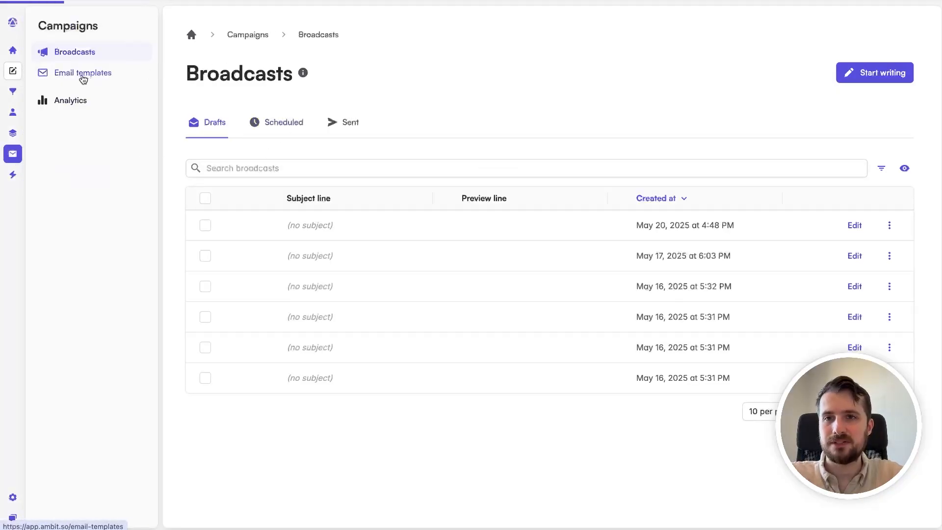
pyautogui.click(873, 82)
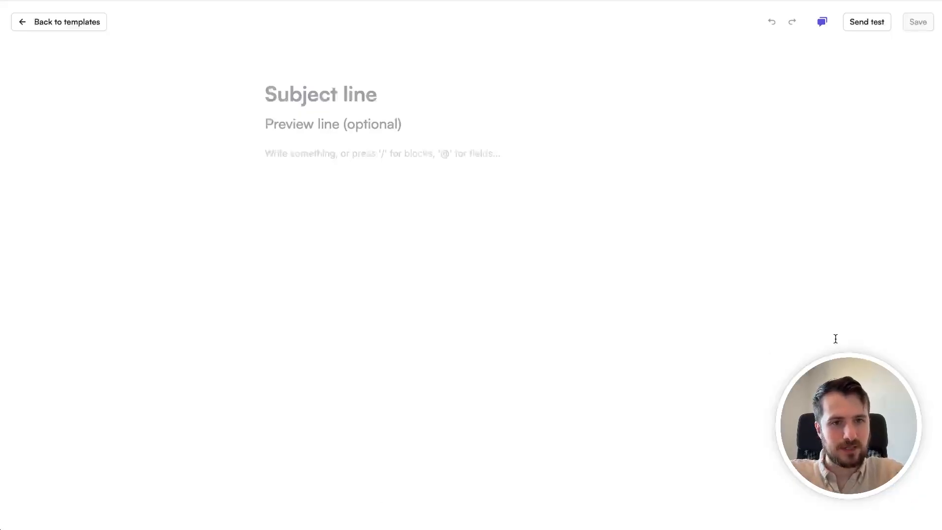
pyautogui.click(326, 153)
pyautogui.write("Hey [First Name],  Welcome! So glad to have you.  If you're serious about growing on Instagram and turning that audience into real clients, you're in the right place.  Because let's be honest: More likes don't pay the bills.  You need systems - not just content.  Over the next few days, I'll show you how to go from:  Posting → to capturing leads  DMs → to booked calls  Followers → to paying clients  I'll break it down step-by-step...  ...Starting with the exact DM framework I use to start client conversations without being pushy or weird.  This works whether you're selling 1:1 services, coaching, or digital offers.  Talk soon, Gabe  P.S. Here's your free ebook, as promised ↓ Click Here To Claim Your Copy")
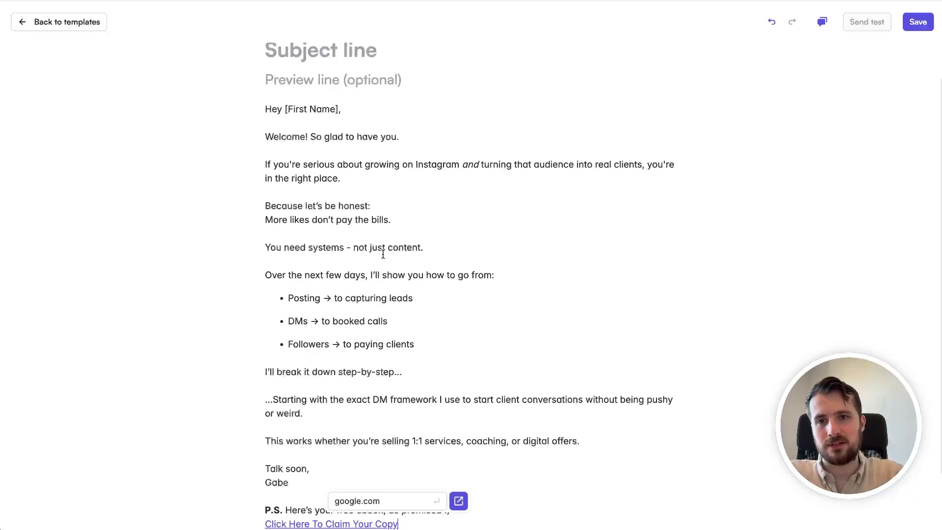
pyautogui.scroll(-2, 404, 267)
pyautogui.scroll(3, 408, 428)
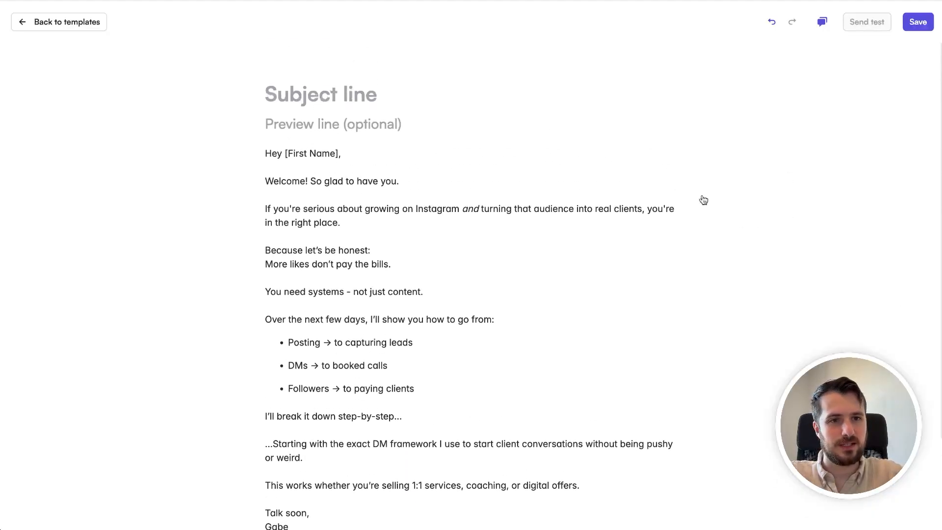
# Step: Set the email's subject line to "Welcome aboard! 🚀"
pyautogui.click(368, 86)
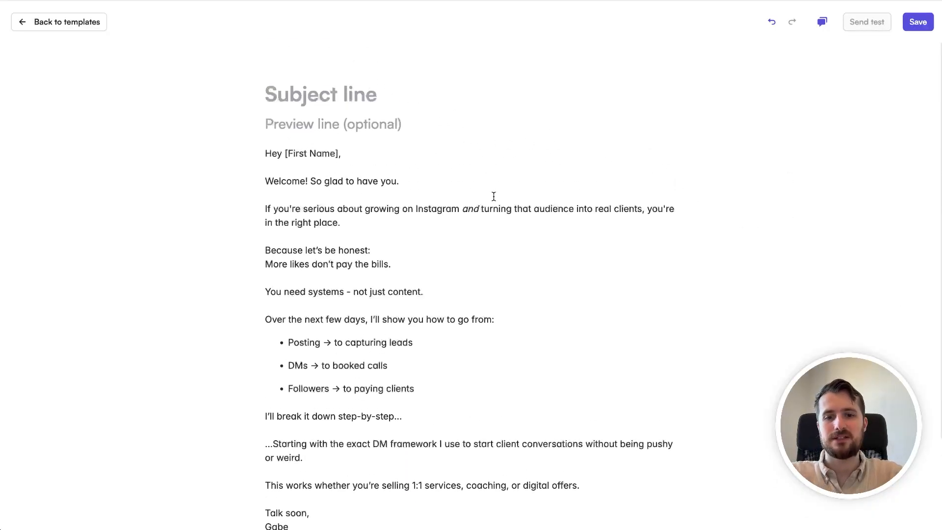
pyautogui.write('Welcome aboard!')
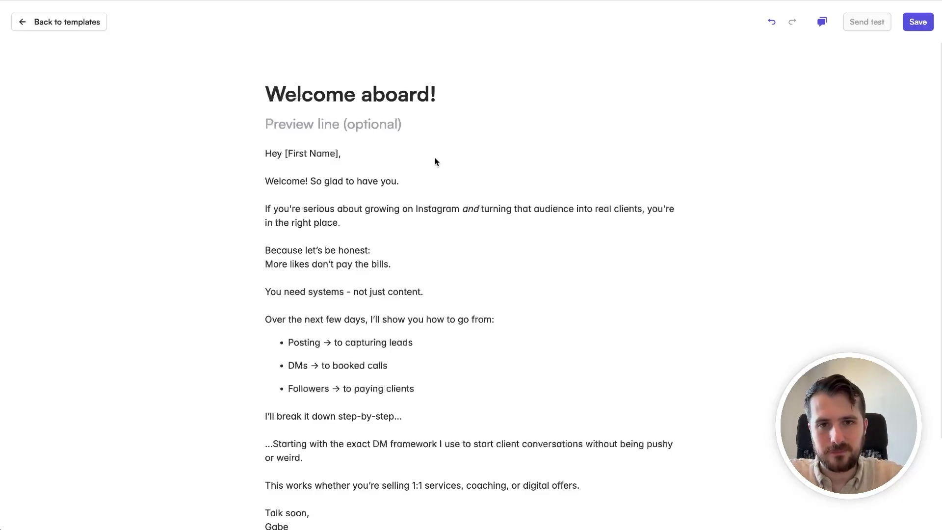
pyautogui.write('🚀')
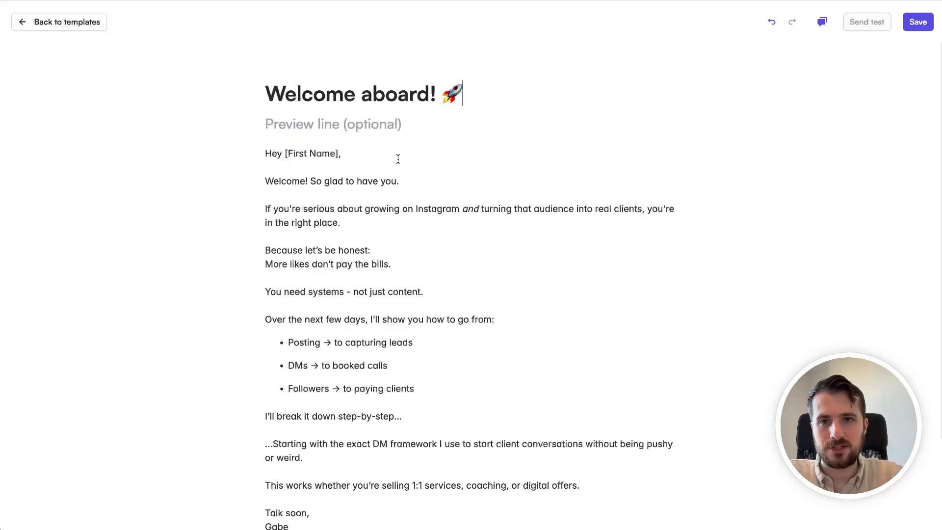
# Step: Set the email's preview line to "Your free ebook is inside :)"
pyautogui.click(381, 136)
pyautogui.write('Yo')
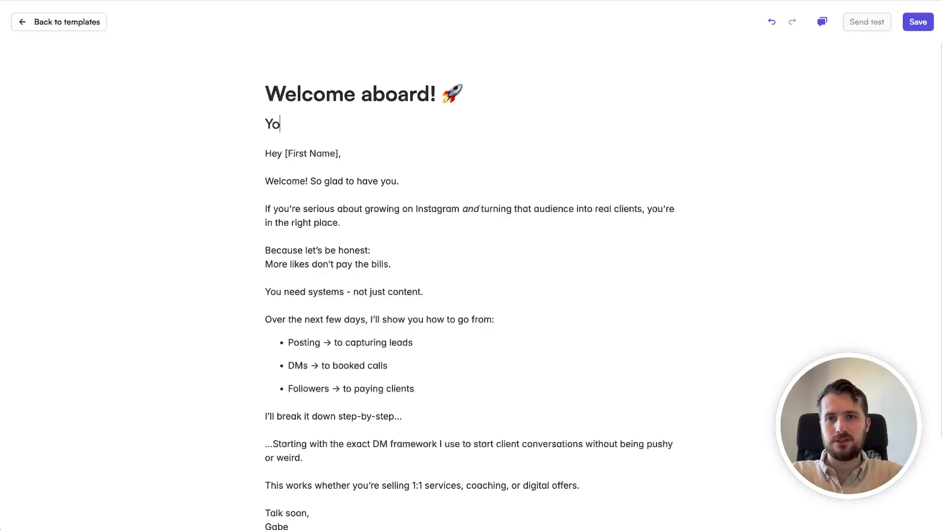
pyautogui.write('ur free ebook')
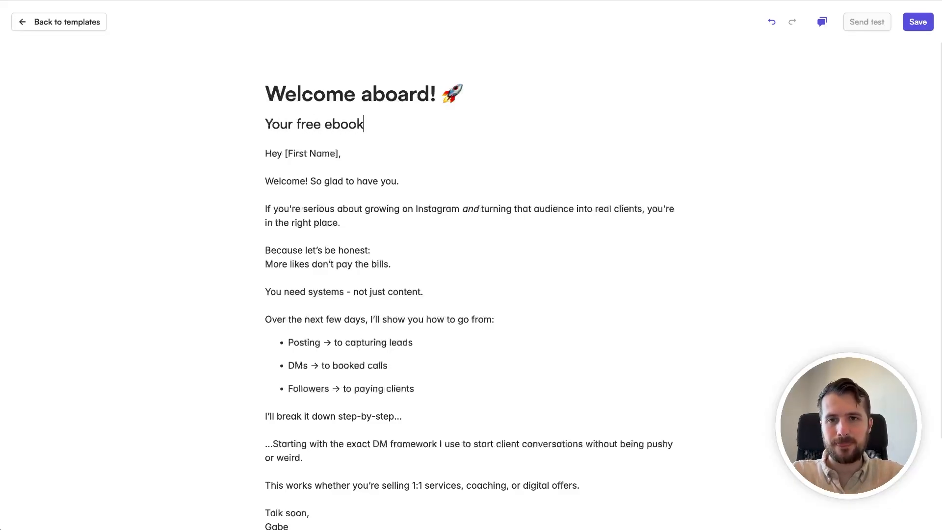
pyautogui.write(' is inside :)')
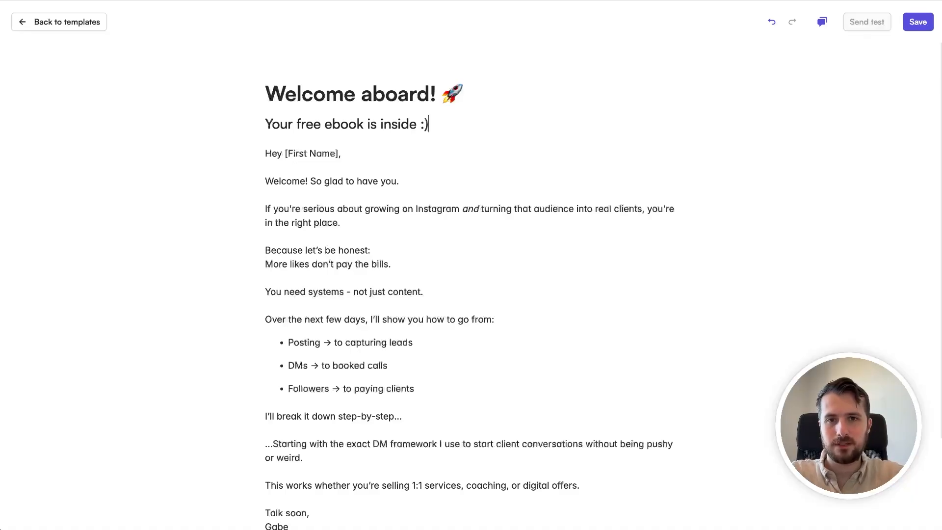
pyautogui.click(496, 187)
pyautogui.click(285, 153)
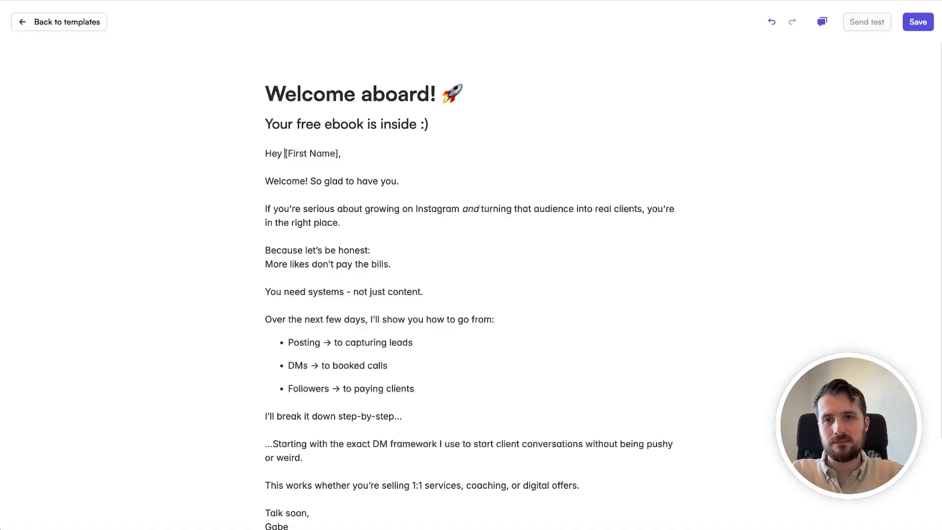
pyautogui.hotkey('shift', 'End')
pyautogui.hotkey('shift', 'Left')
pyautogui.write('@')
pyautogui.click(315, 175)
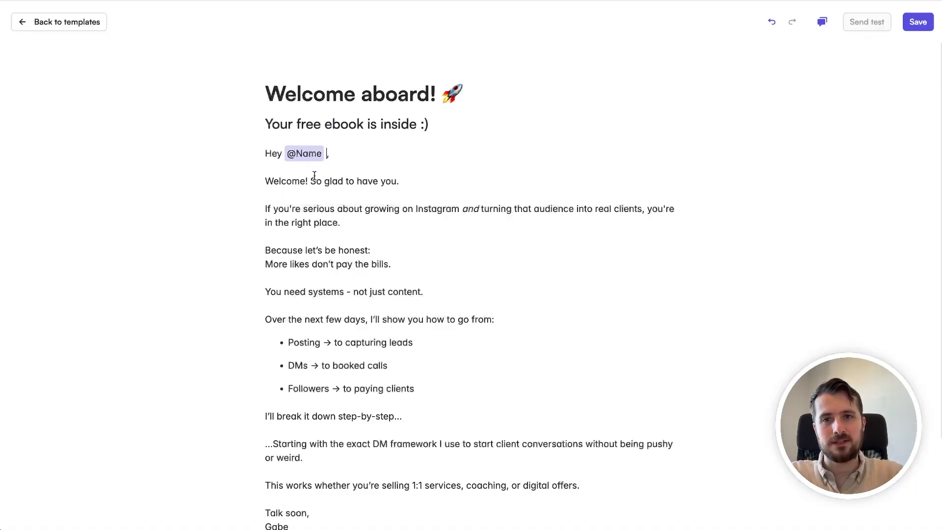
pyautogui.click(373, 152)
pyautogui.press('Return')
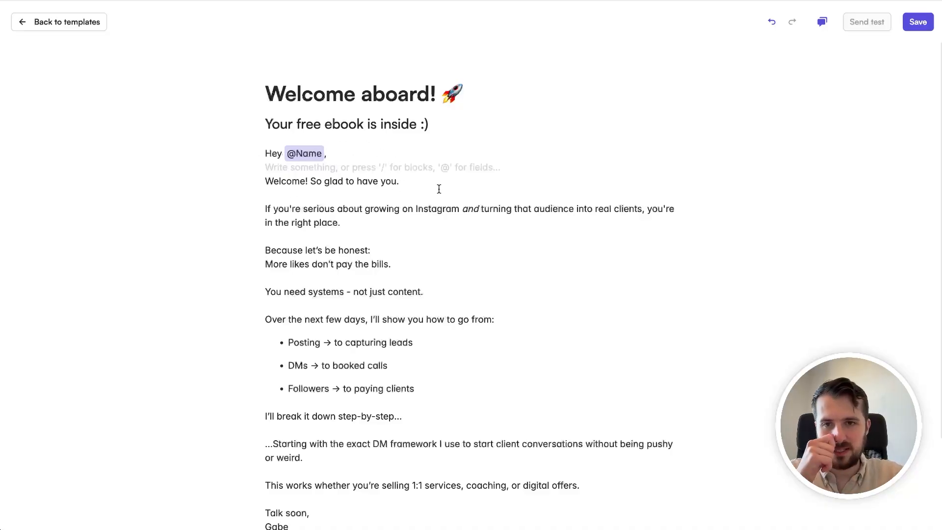
# Step: Read through the welcome email's body from the opening paragraphs to the bullet list and P.S. link
pyautogui.click(375, 233)
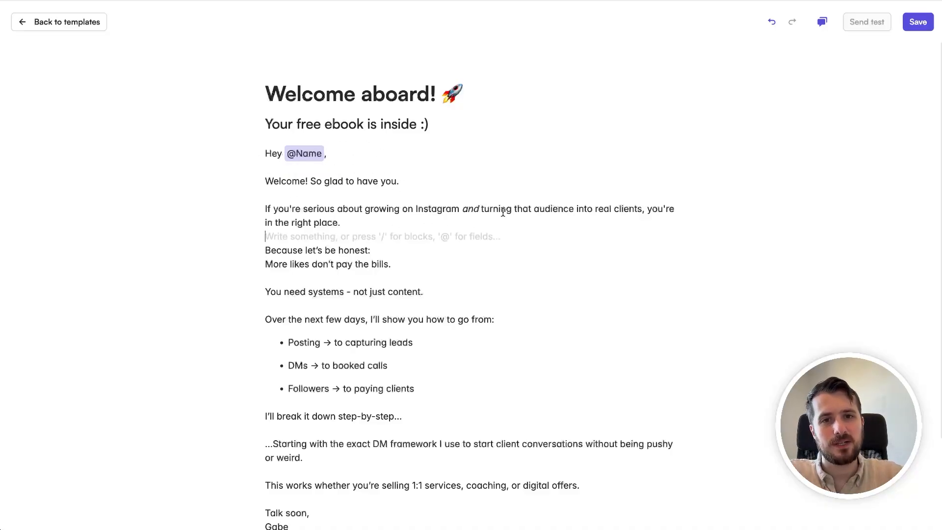
pyautogui.click(580, 221)
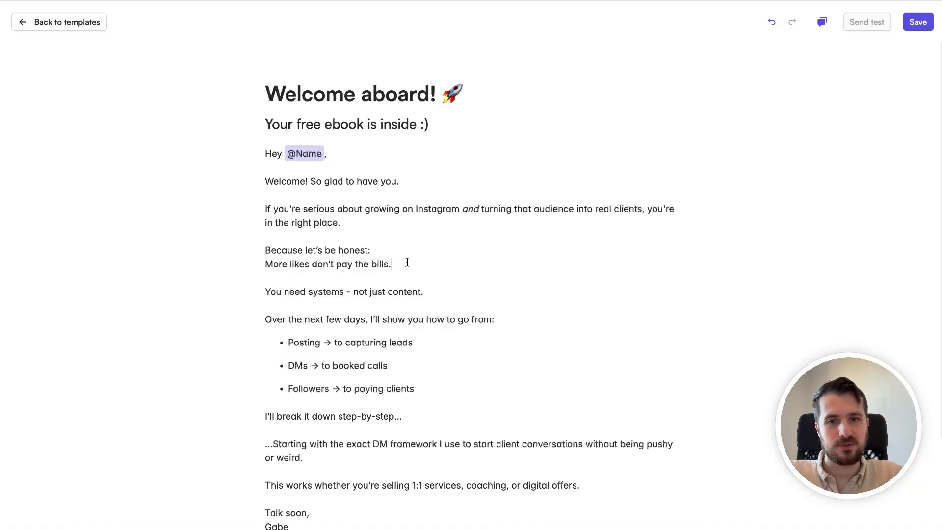
pyautogui.scroll(-1, 407, 262)
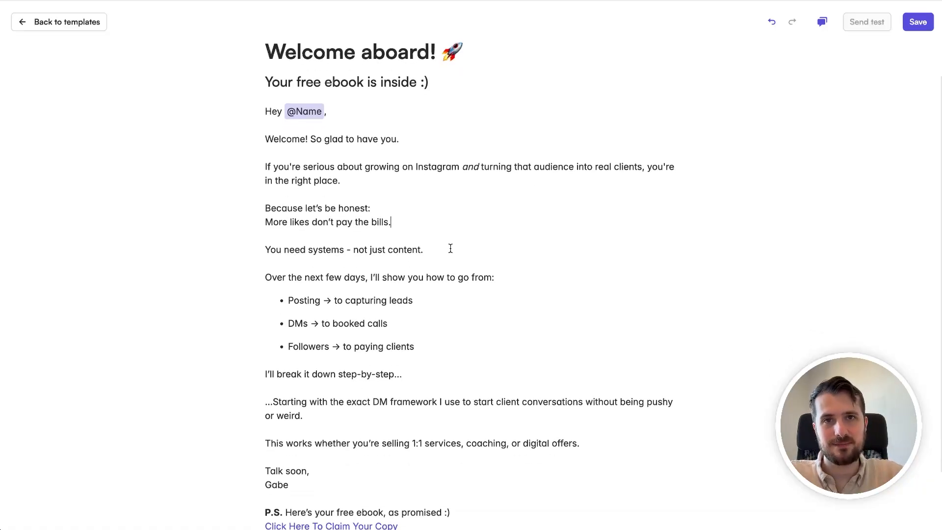
pyautogui.scroll(-2, 450, 248)
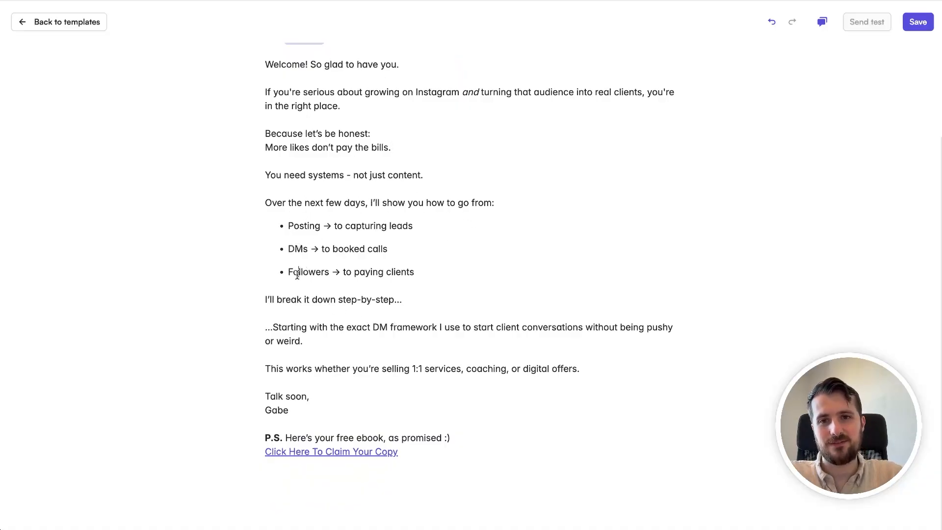
pyautogui.click(435, 278)
pyautogui.click(435, 272)
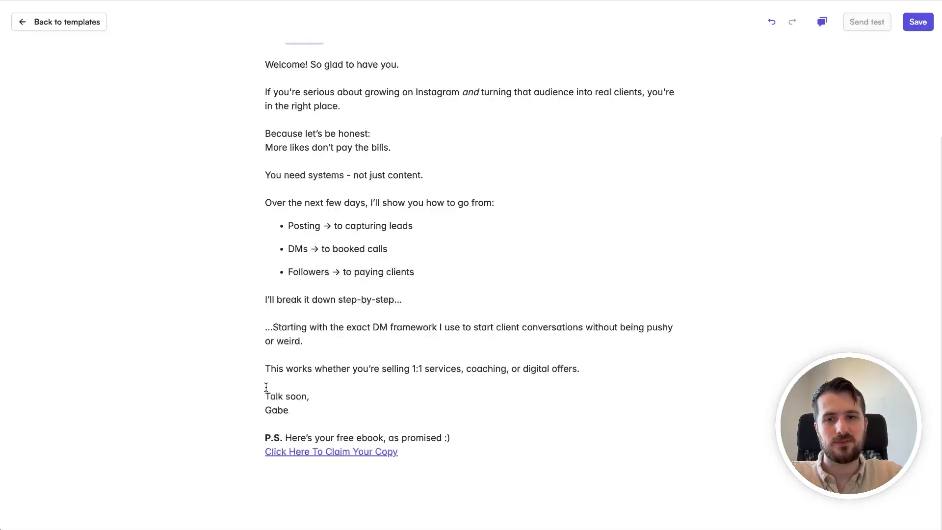
pyautogui.click(298, 406)
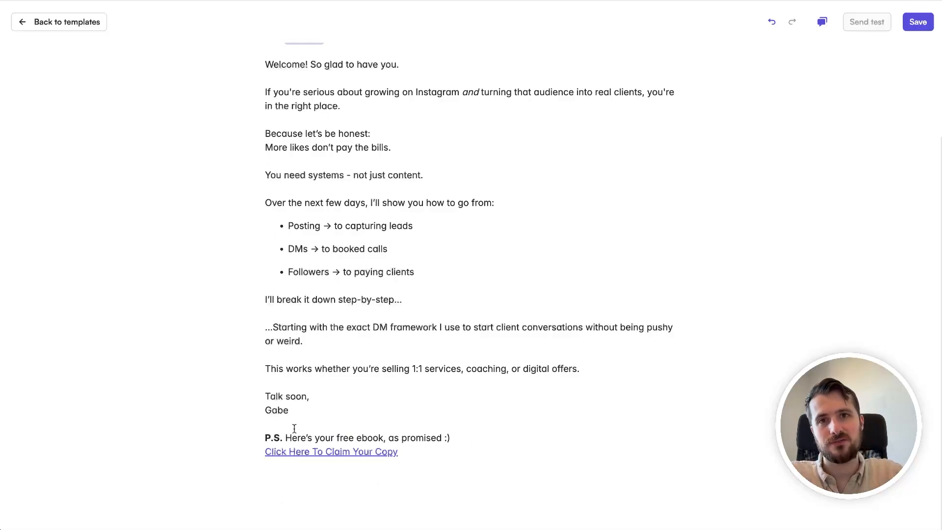
pyautogui.moveTo(265, 199); pyautogui.dragTo(461, 295)
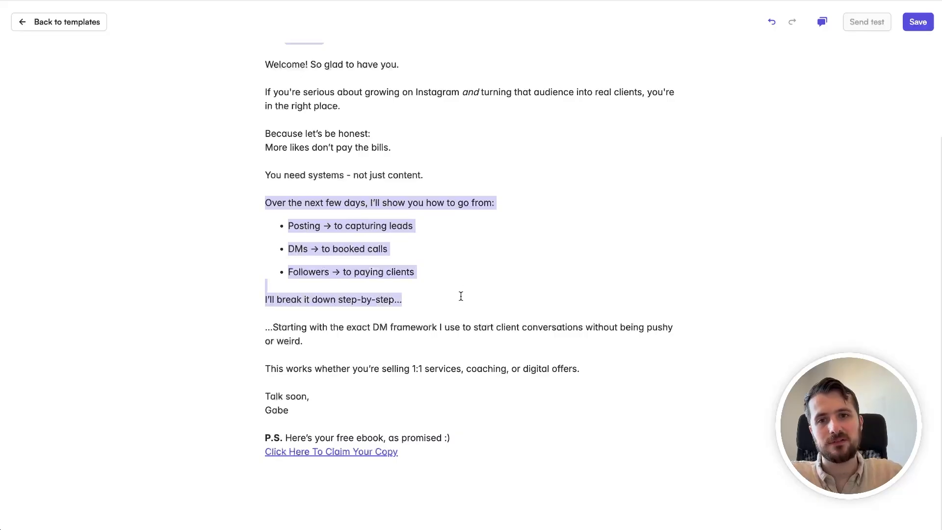
pyautogui.click(461, 296)
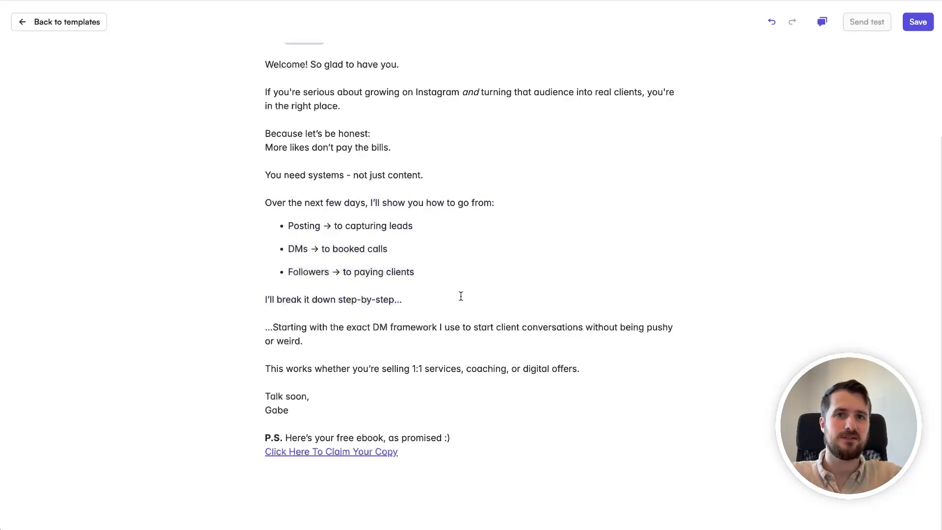
# Step: Save the welcome email template and return to the list of email templates
pyautogui.scroll(3, 461, 296)
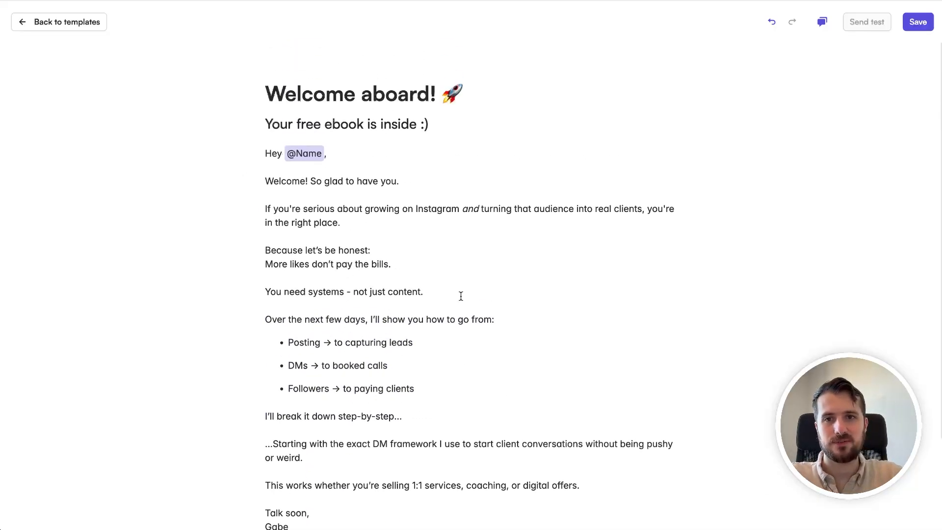
pyautogui.click(918, 22)
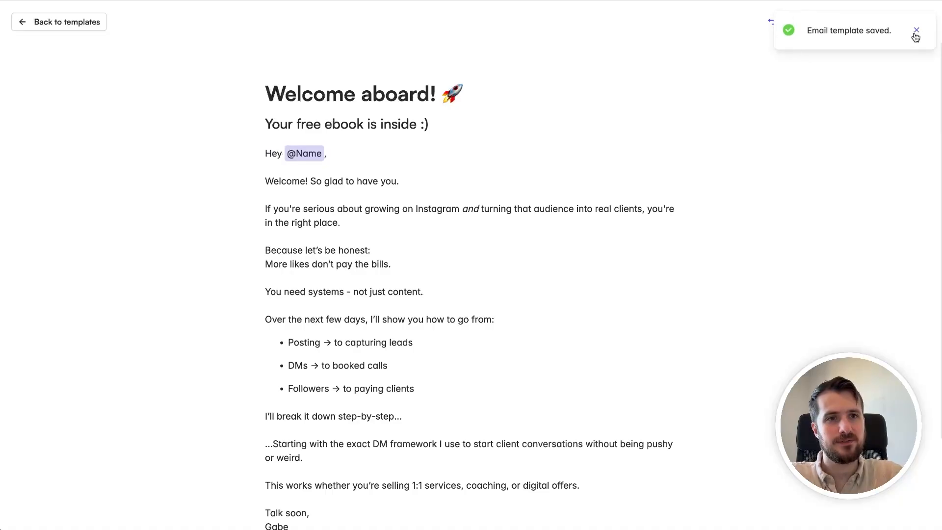
pyautogui.click(916, 31)
pyautogui.click(54, 30)
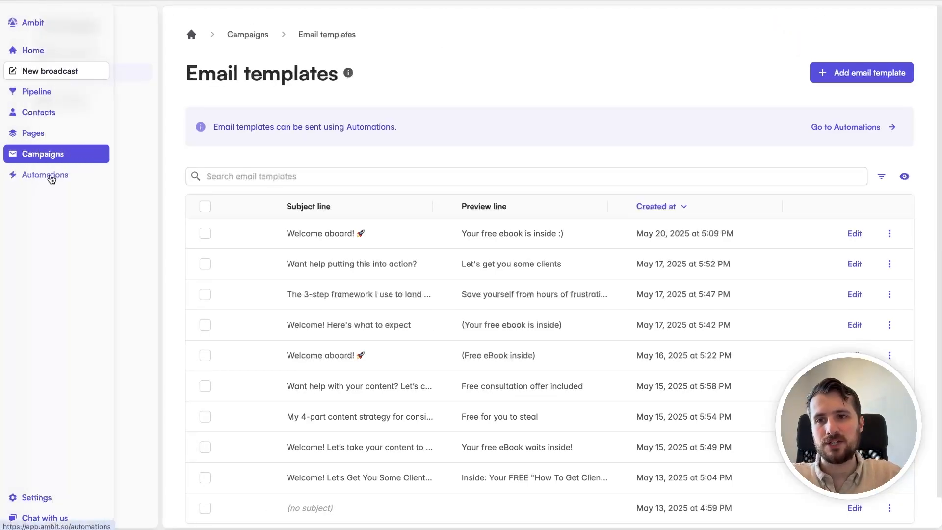
# Step: Create a new automation and set its Send email step to the "Welcome aboard! 🚀" template
pyautogui.click(49, 175)
pyautogui.click(836, 72)
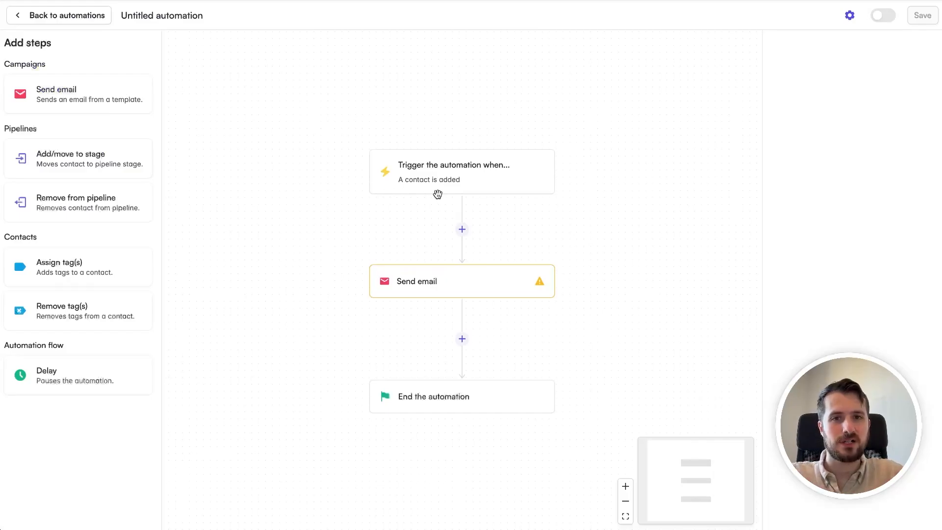
pyautogui.click(430, 282)
pyautogui.click(848, 103)
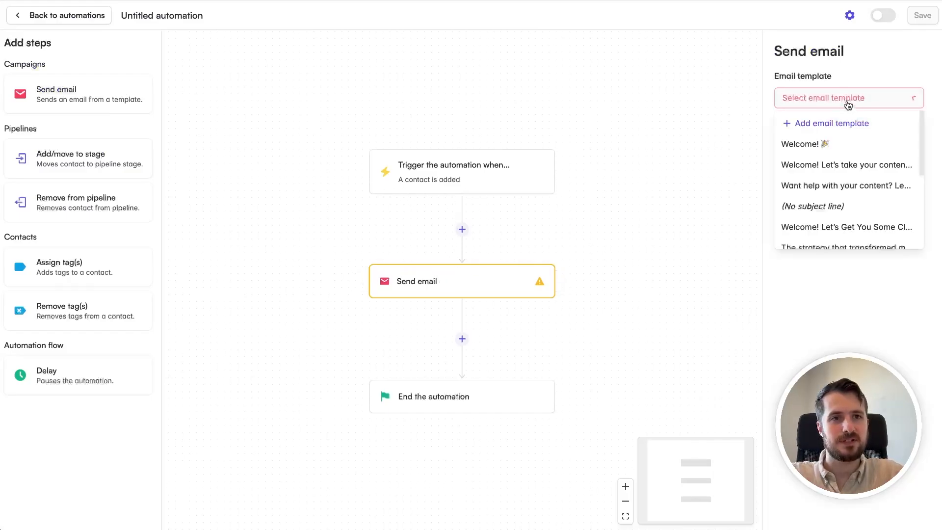
pyautogui.scroll(-3, 817, 142)
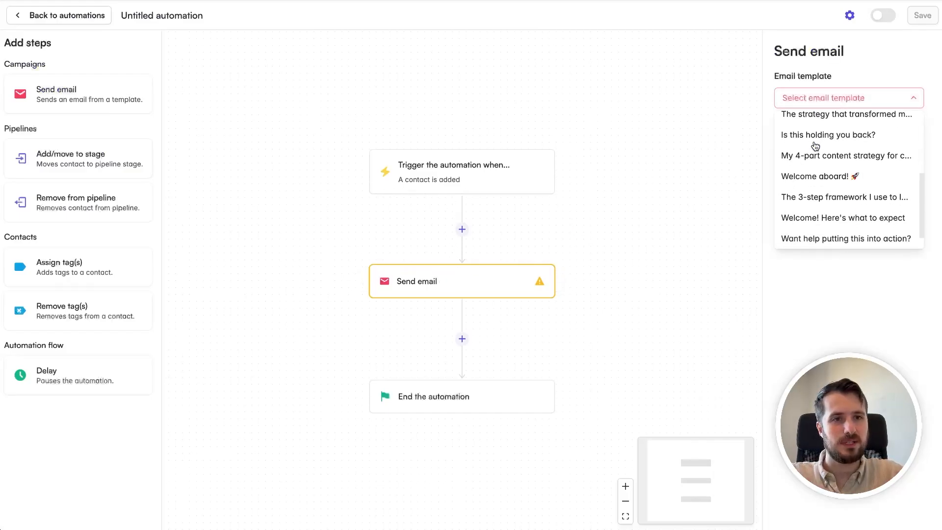
pyautogui.click(817, 176)
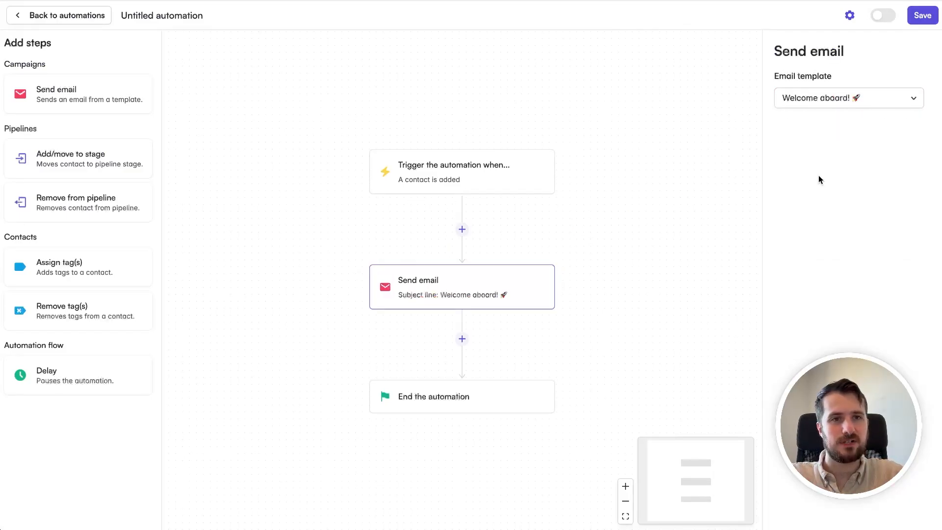
# Step: Save and activate the automation, and return to the automations list
pyautogui.click(922, 15)
pyautogui.click(591, 314)
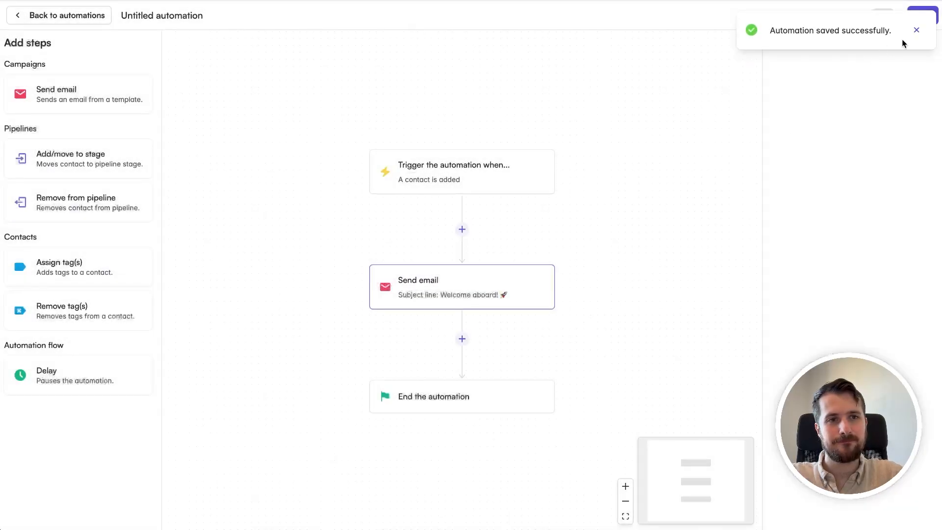
pyautogui.click(885, 18)
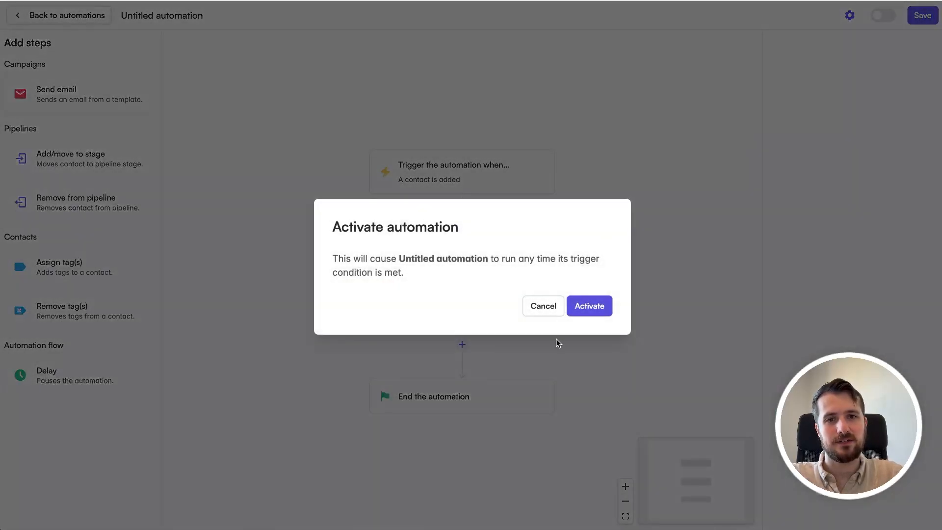
pyautogui.click(586, 304)
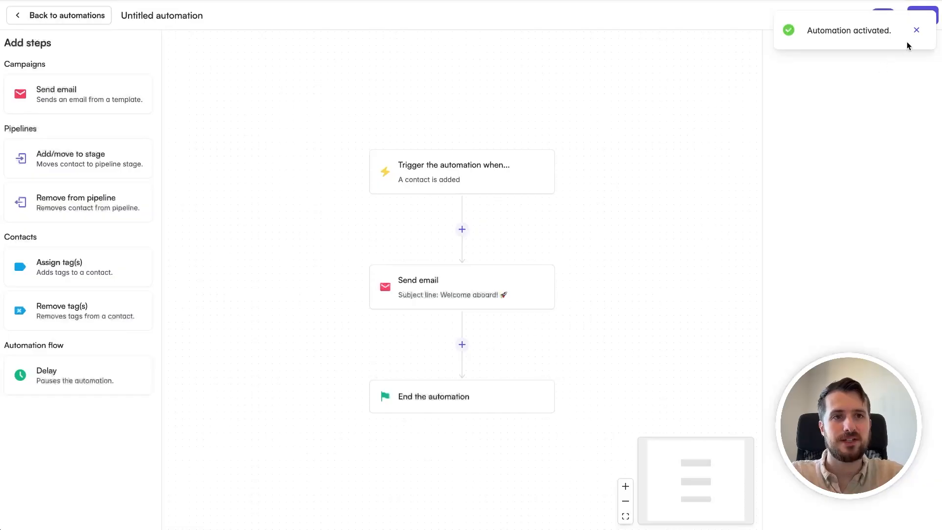
pyautogui.click(915, 30)
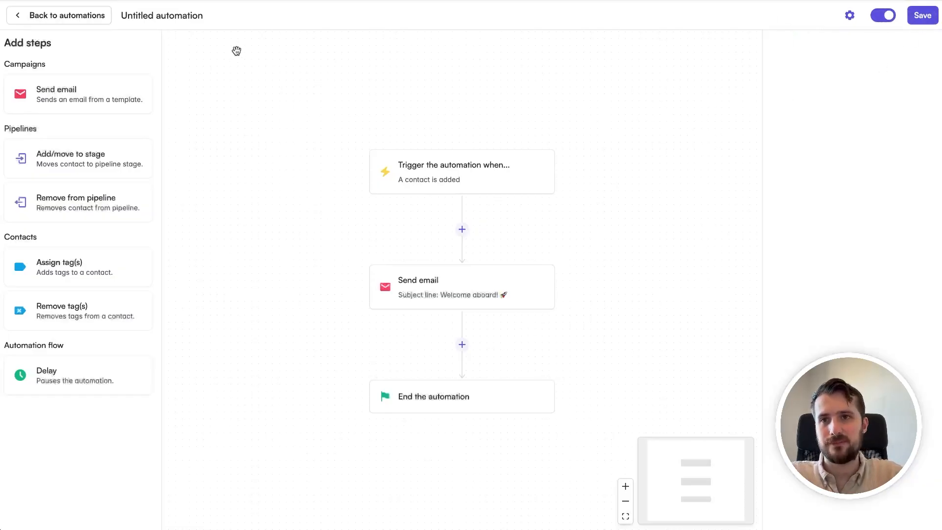
pyautogui.click(77, 17)
# Step: Delete the existing contact from the Contacts list
pyautogui.click(12, 112)
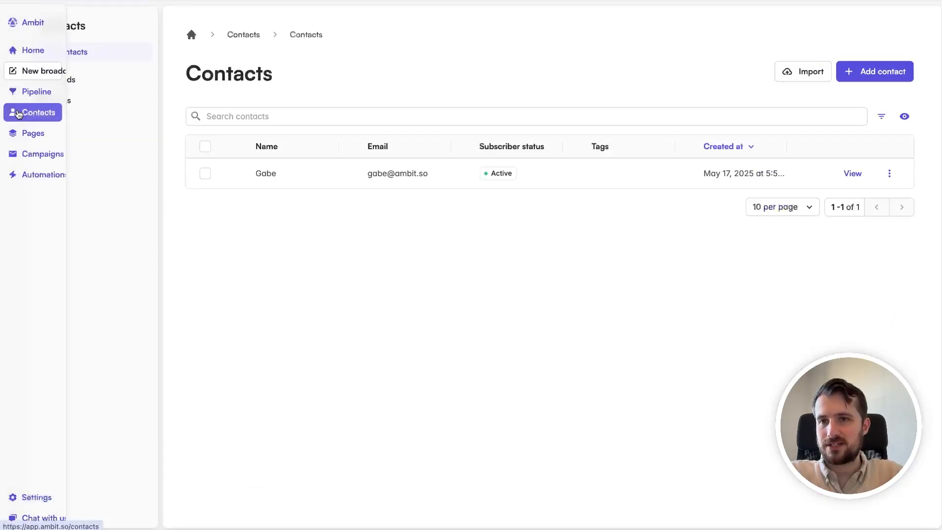
pyautogui.click(203, 174)
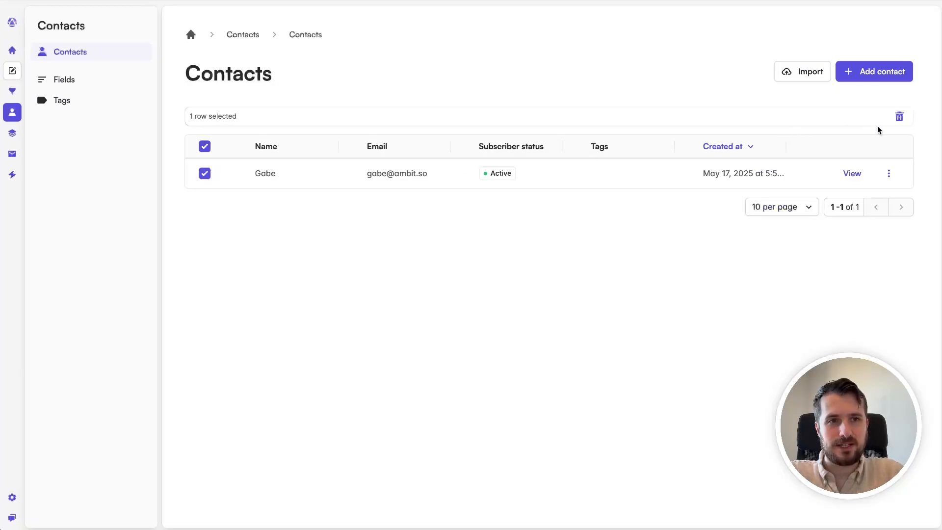
pyautogui.click(898, 117)
pyautogui.click(591, 308)
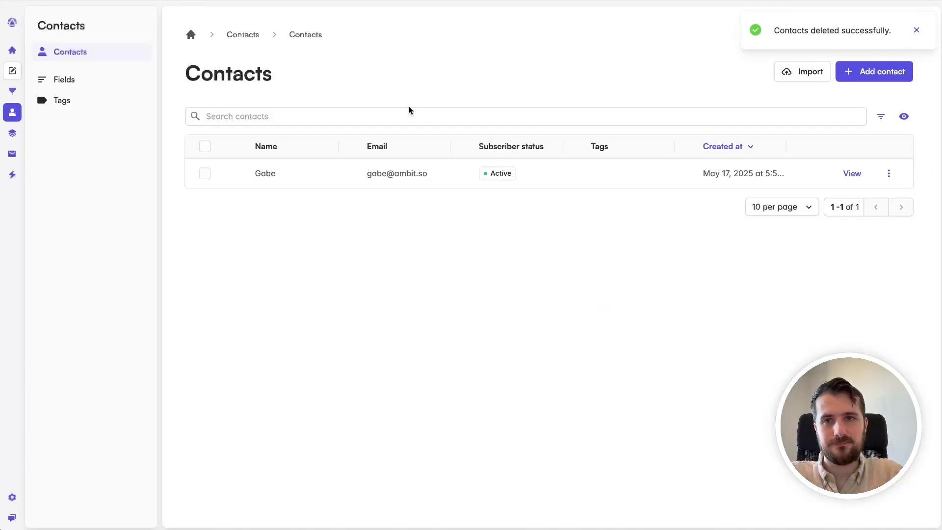
# Step: Switch to the published landing page and submit the opt-in form with the test lead's name and email
pyautogui.click(267, 1)
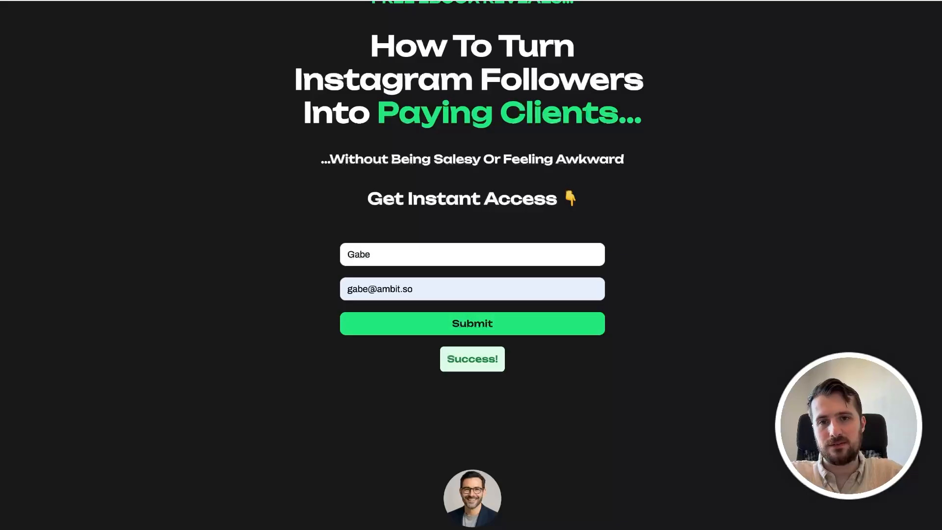
pyautogui.click(460, 324)
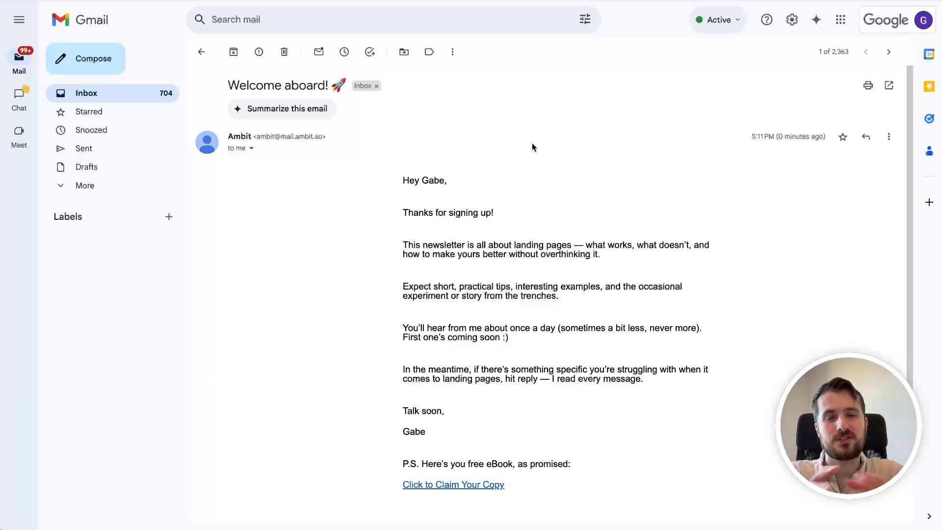
# Step: Review the delivered welcome email in Gmail down to the ebook link, and look back over the landing page
pyautogui.scroll(-1, 532, 143)
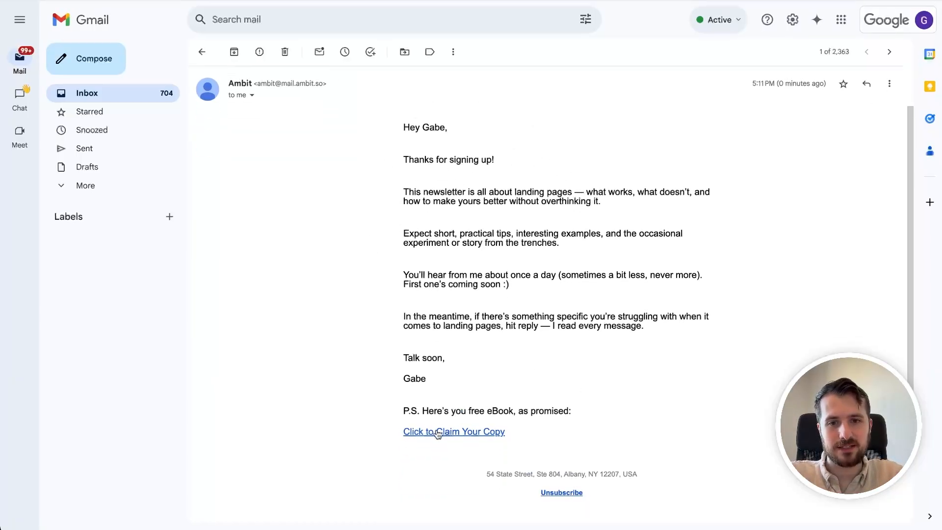
pyautogui.scroll(1, 633, 299)
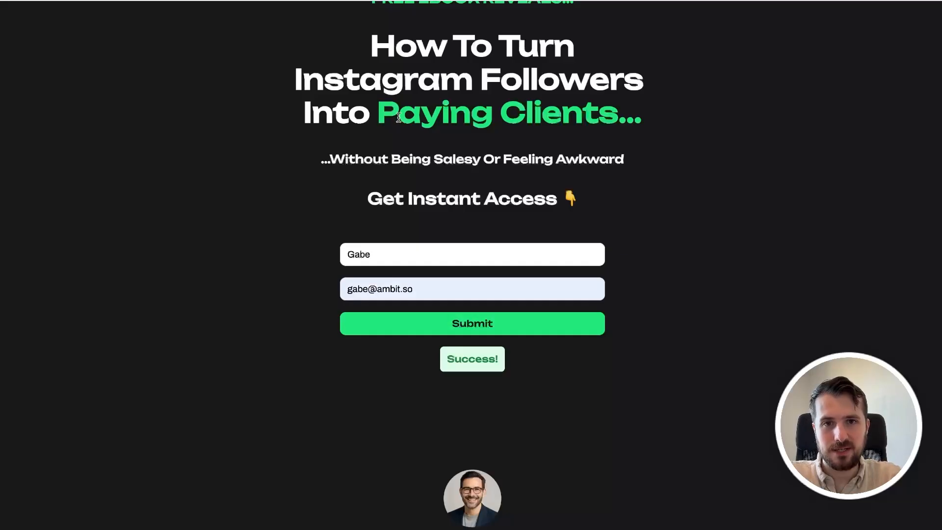
pyautogui.scroll(3, 413, 150)
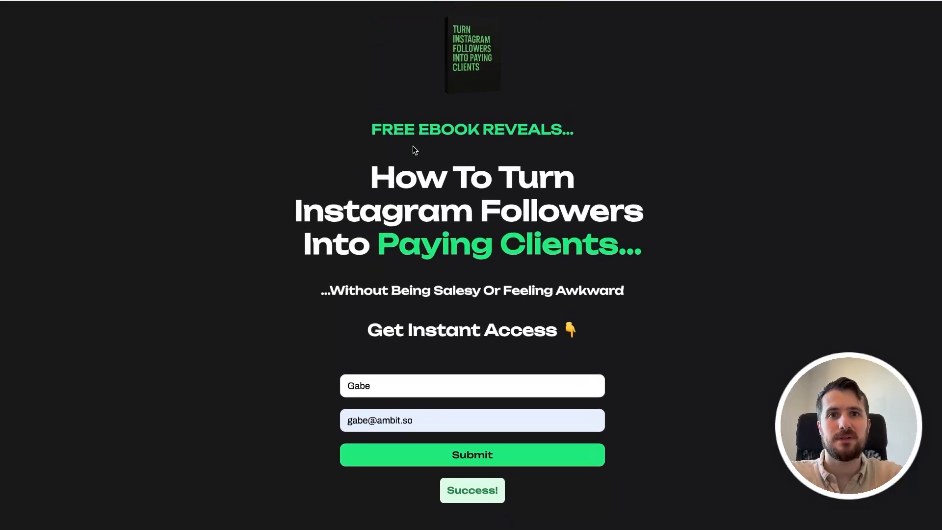
pyautogui.scroll(2, 413, 145)
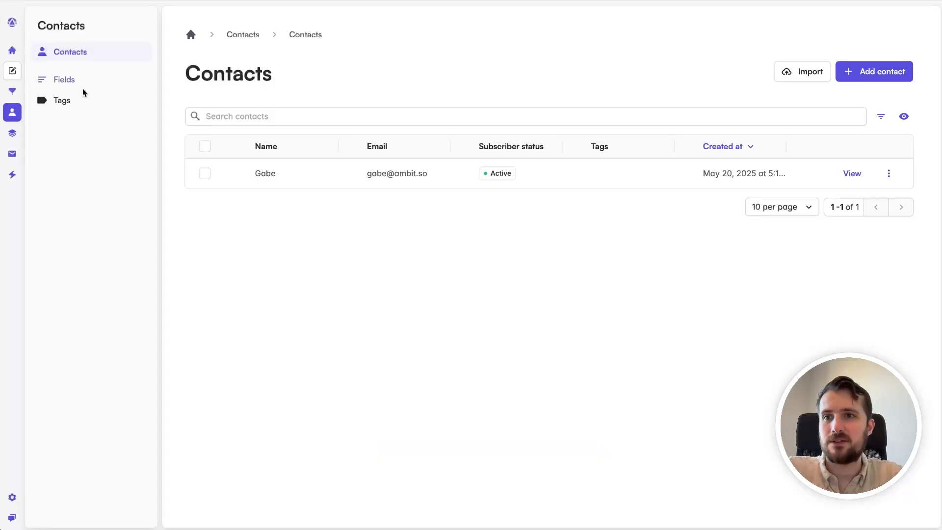
# Step: Create a new broadcast in Ambit and write "Value email" in its body below a few blank lines
pyautogui.moveTo(68, 63)
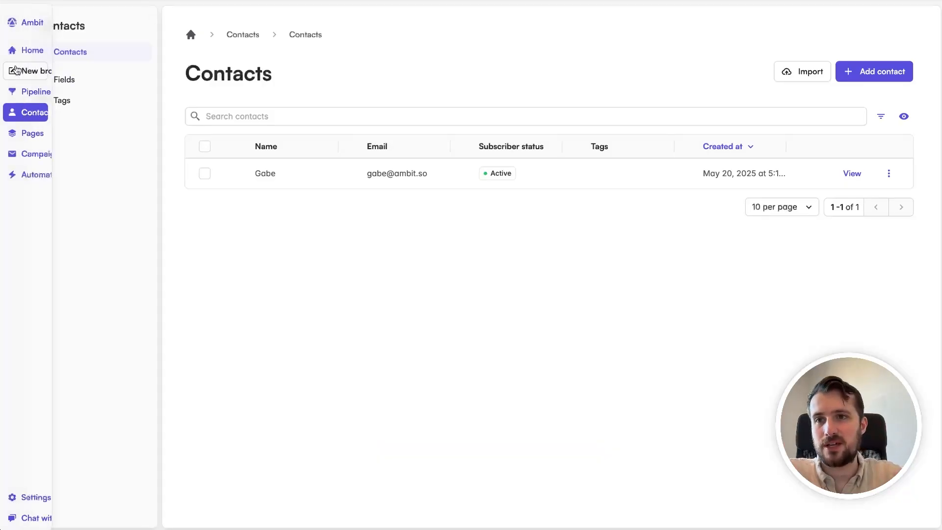
pyautogui.click(57, 72)
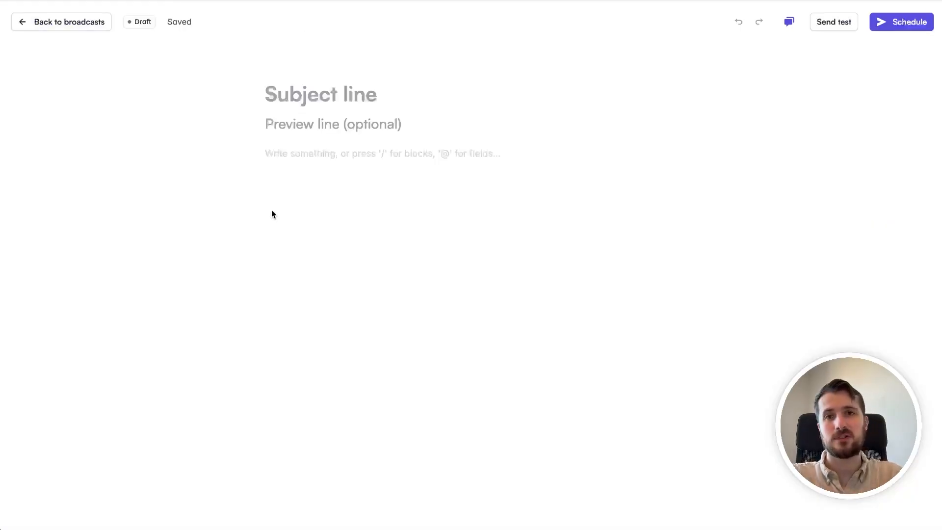
pyautogui.click(354, 157)
pyautogui.press('Return')
pyautogui.press('Return')
pyautogui.press('Return')
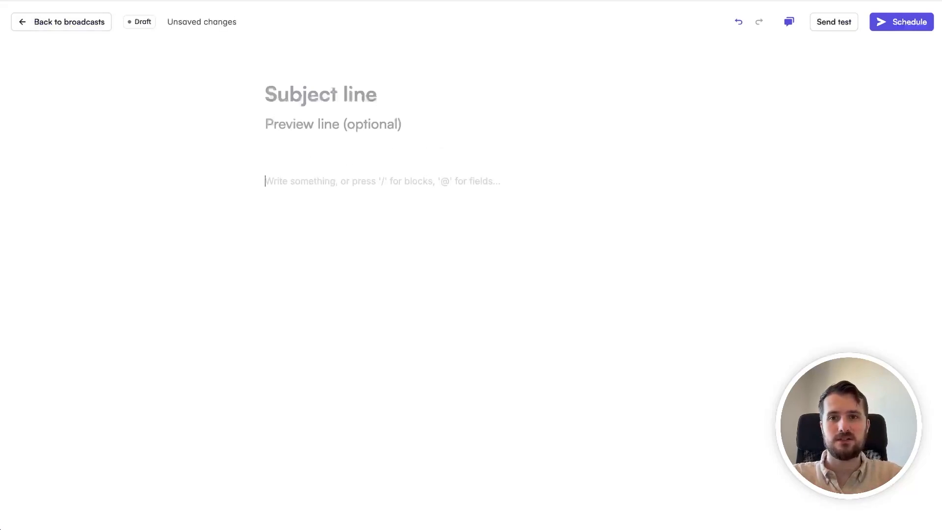
pyautogui.write('Val')
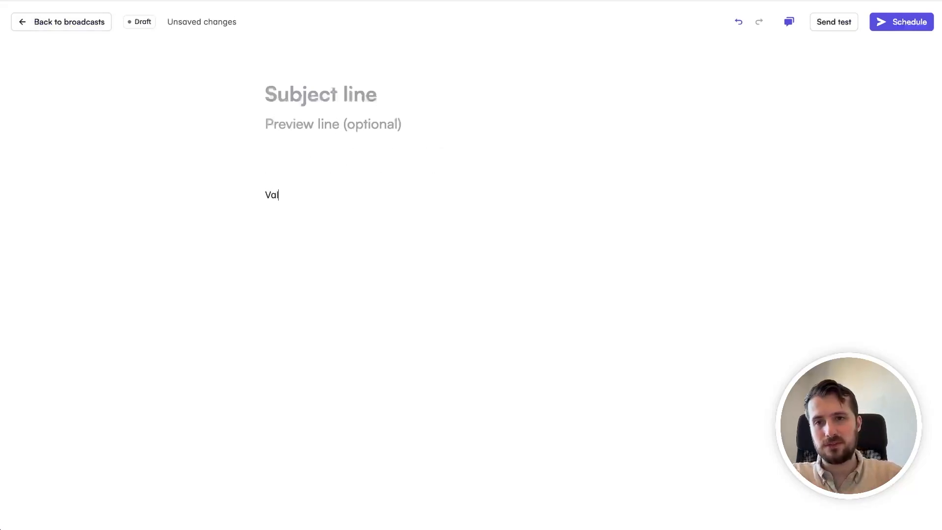
pyautogui.write('ue email')
# Step: Below the value email text, add a "P.S." line followed by "If you're interested, I'm offering free consultations..."
pyautogui.press('Return')
pyautogui.press('Return')
pyautogui.press('Return')
pyautogui.press('Return')
pyautogui.write('P.')
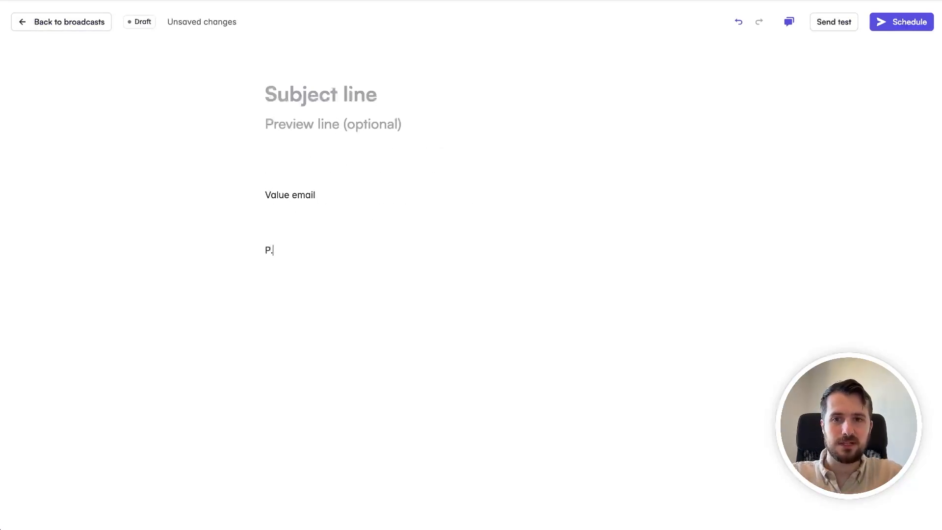
pyautogui.write('S.')
pyautogui.press('Return')
pyautogui.write('If you')
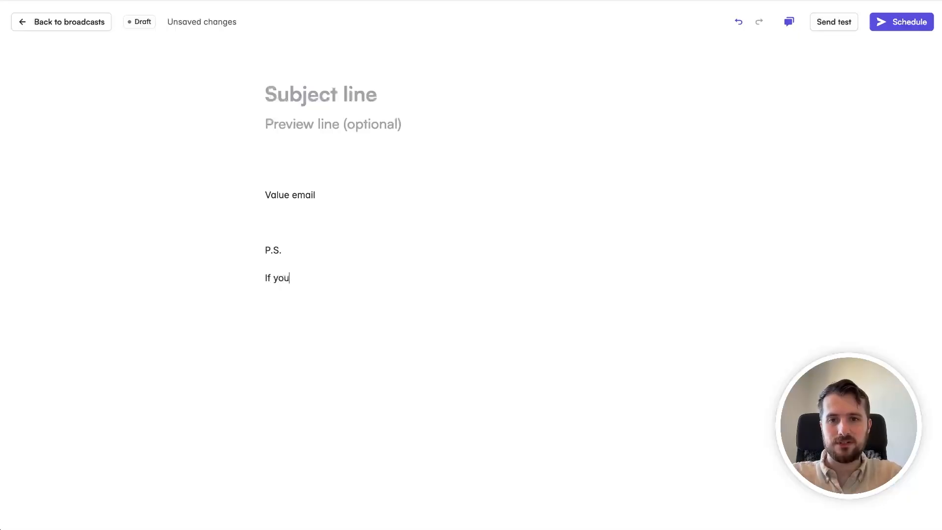
pyautogui.write("'re interested")
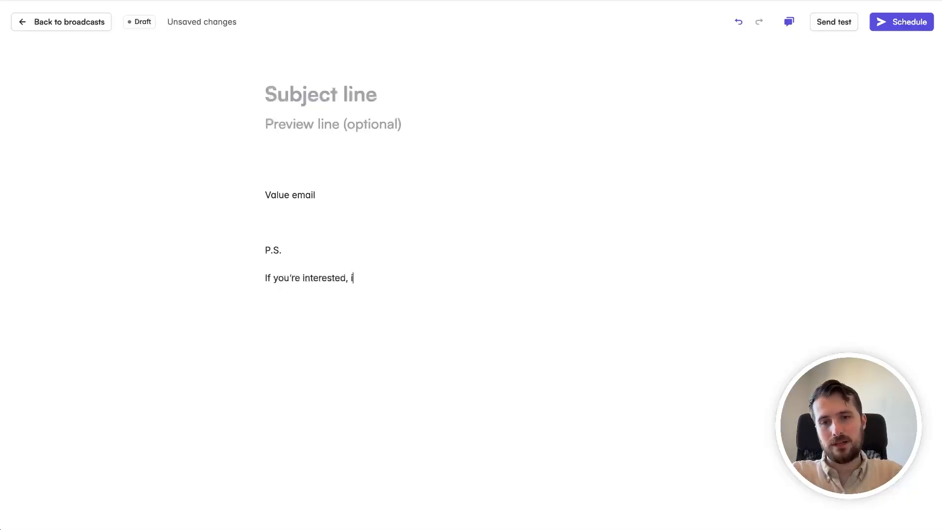
pyautogui.write(", I'm offering")
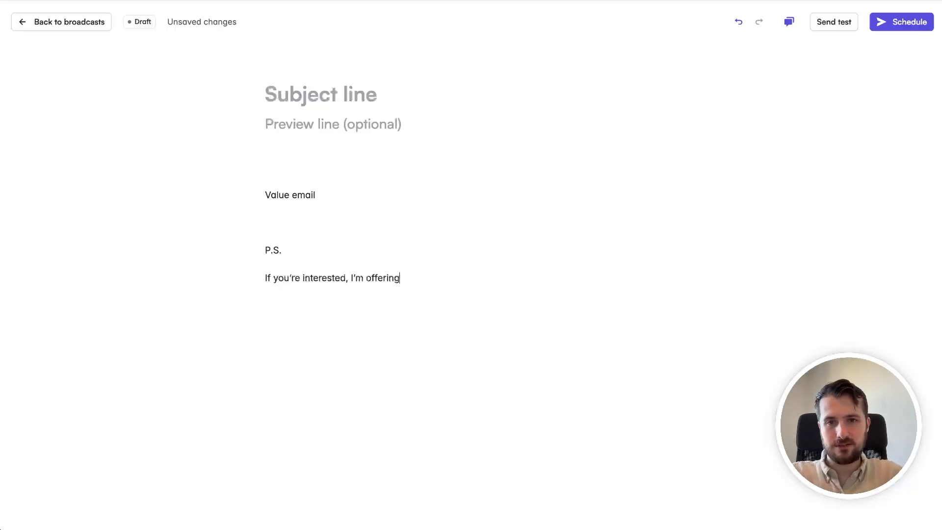
pyautogui.write(' free cons')
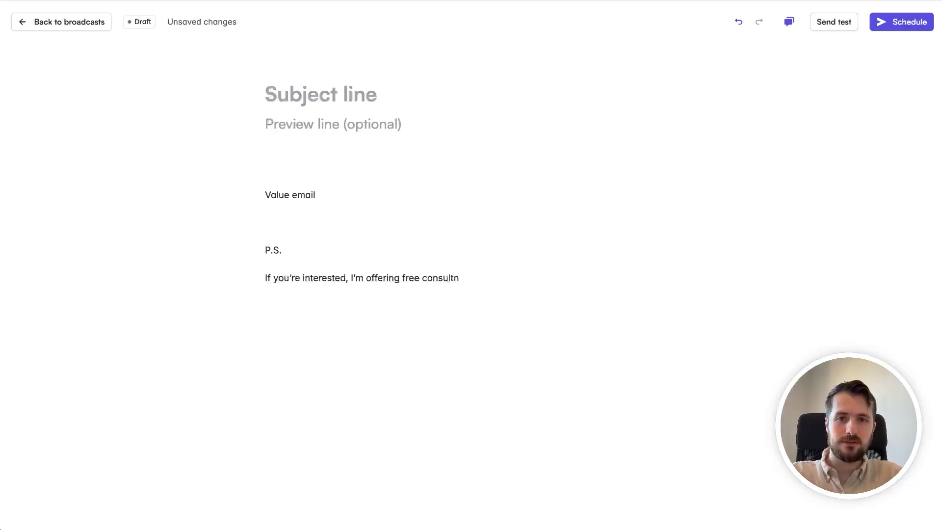
pyautogui.write('ultations...')
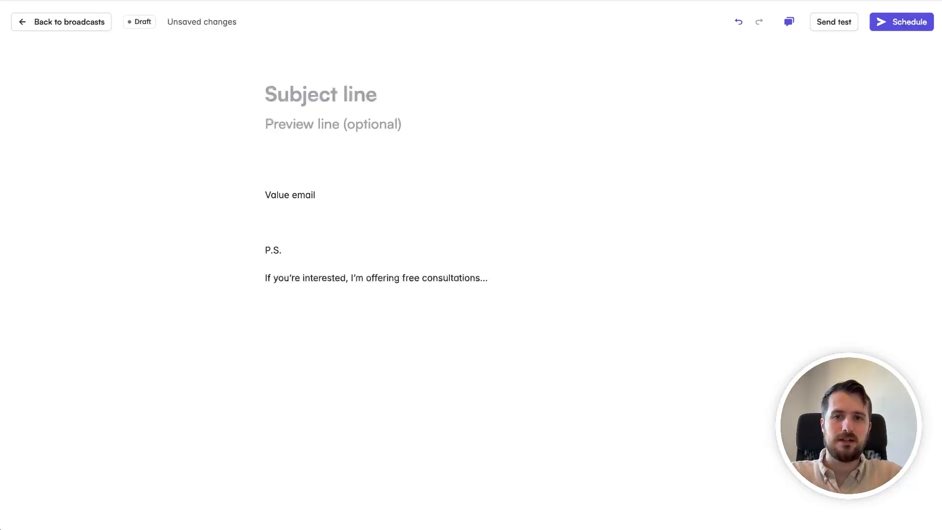
# Step: Write "Click Here To Book A Call" on the line under the free consultations sentence
pyautogui.press('Return')
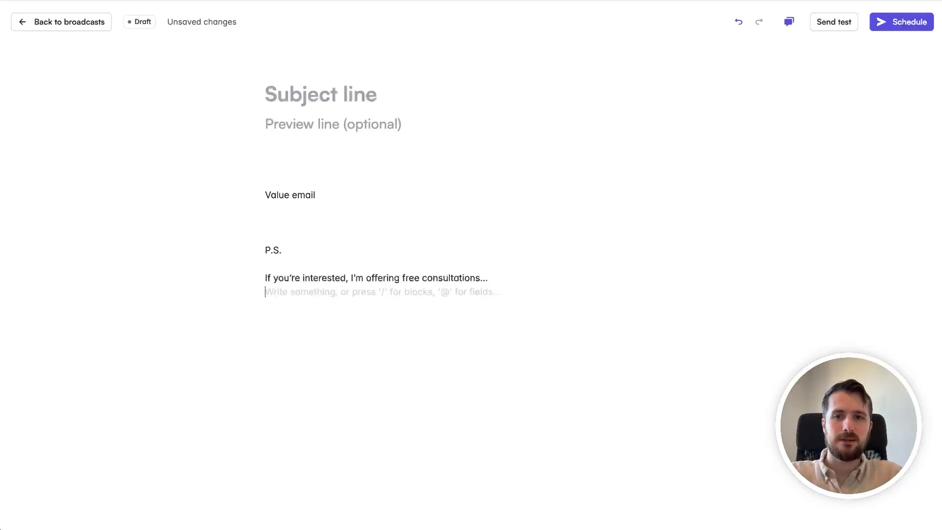
pyautogui.write('Click')
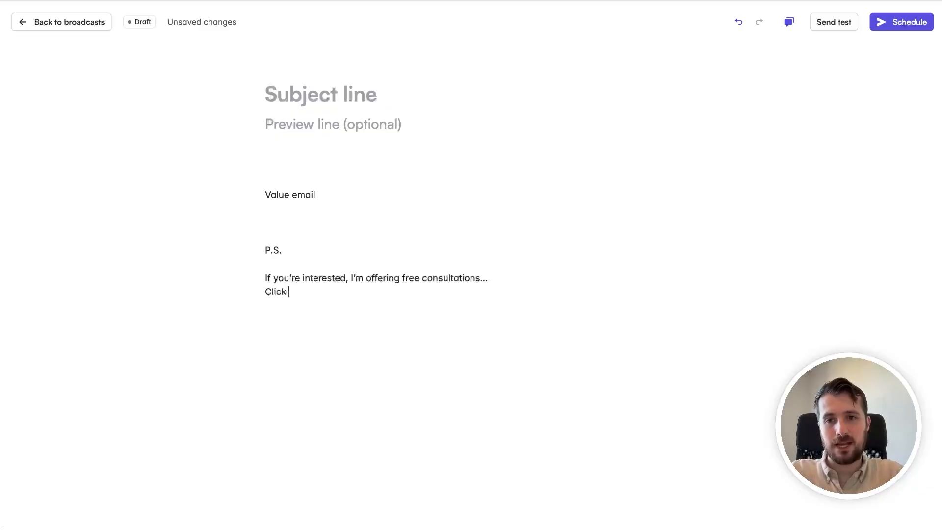
pyautogui.write(' Here To Book A Call')
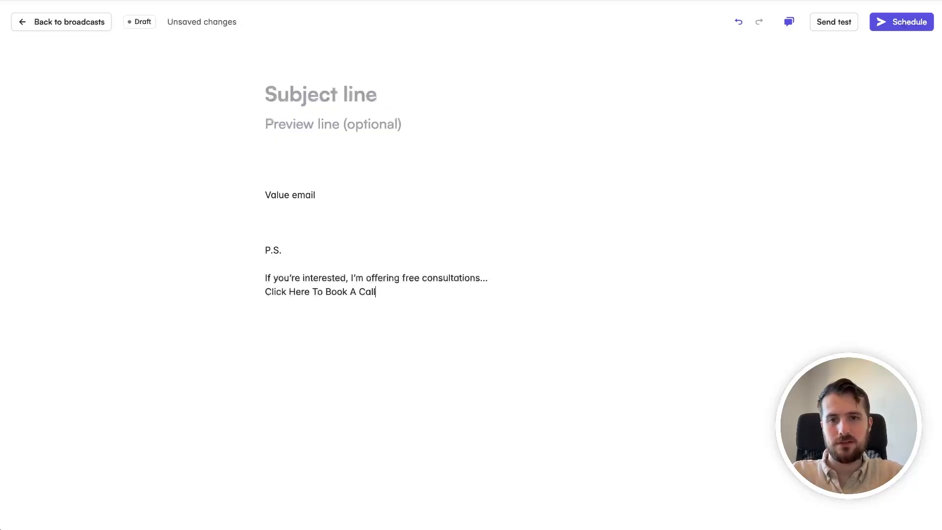
# Step: Turn the "Click Here To Book A Call" line into a link to calendly.com/my-link
pyautogui.hotkey('shift', 'Home')
pyautogui.click(382, 271)
pyautogui.write('ca')
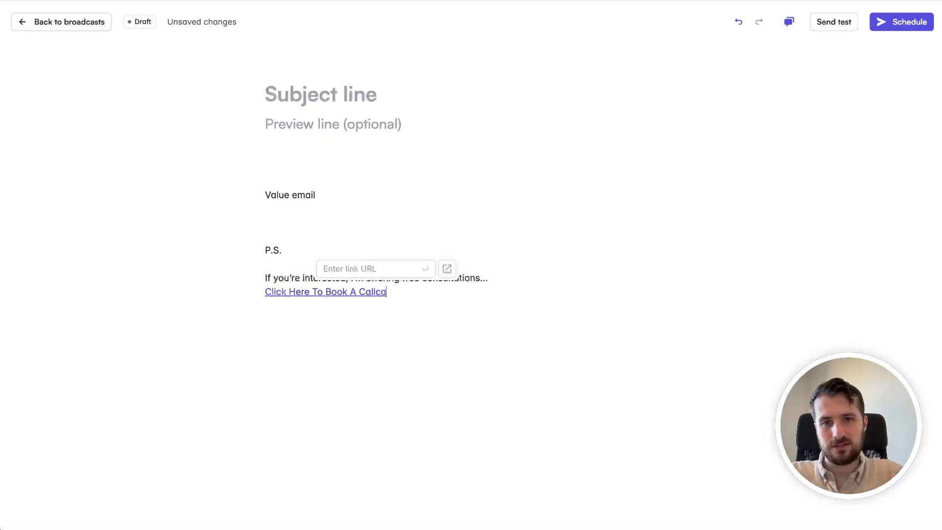
pyautogui.press('BackSpace')
pyautogui.press('BackSpace')
pyautogui.click(391, 269)
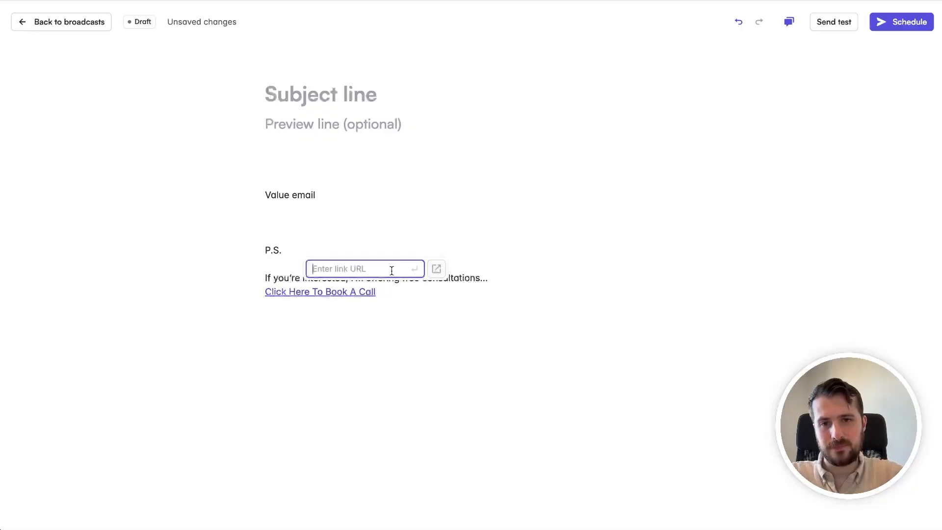
pyautogui.write('calendly.ocm/')
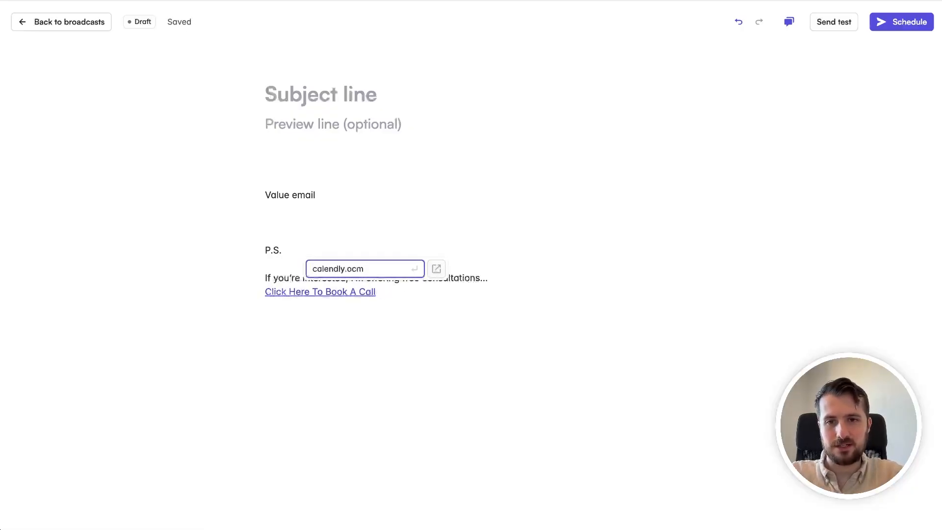
pyautogui.press('BackSpace')
pyautogui.press('BackSpace')
pyautogui.press('BackSpace')
pyautogui.write('com/my-lin')
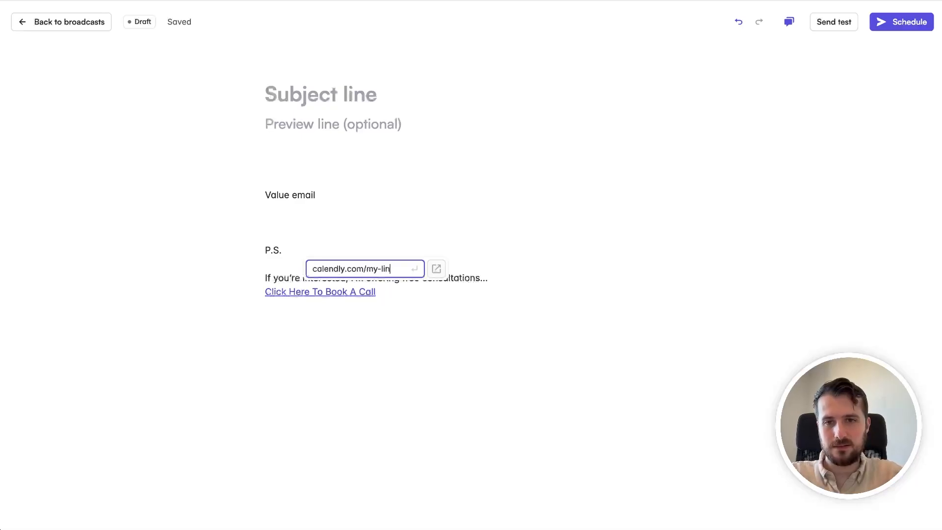
pyautogui.write('k')
pyautogui.press('Return')
# Step: View the broadcast's scheduling options without scheduling it, and leave the draft editor
pyautogui.click(895, 22)
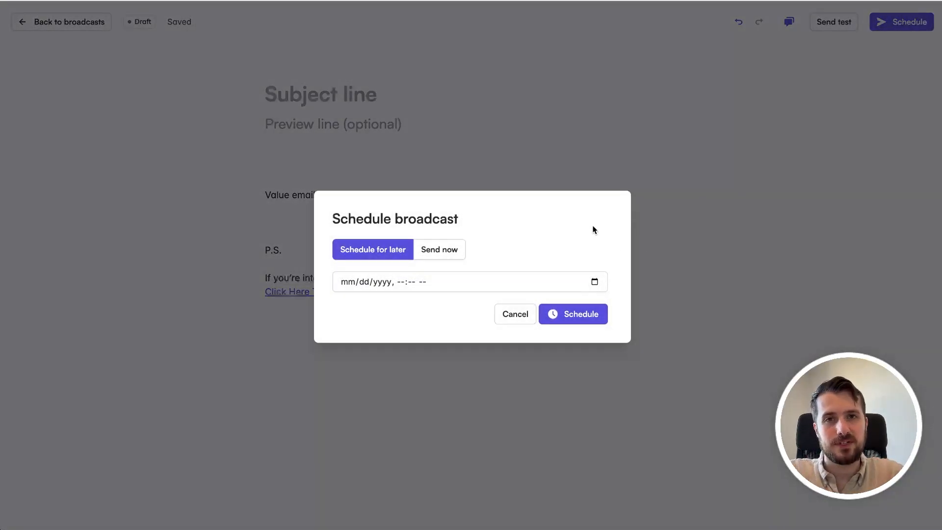
pyautogui.click(595, 158)
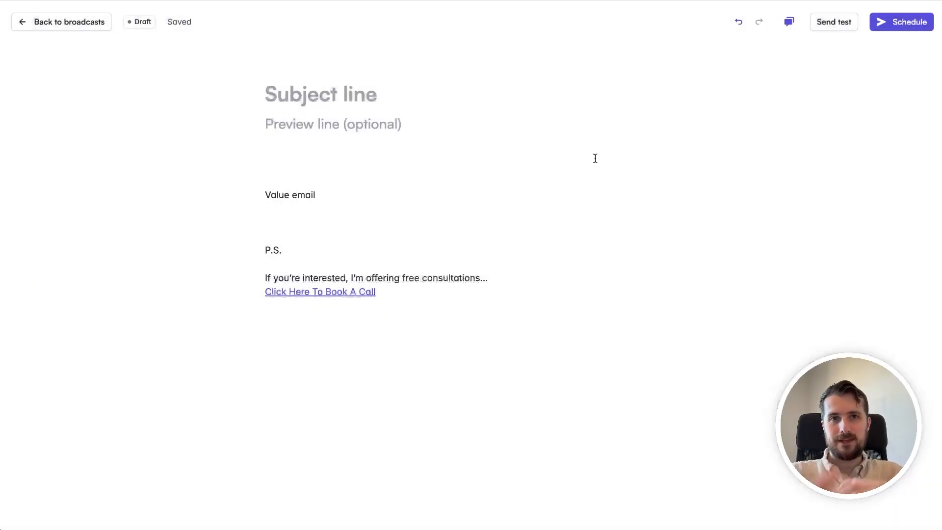
pyautogui.click(96, 28)
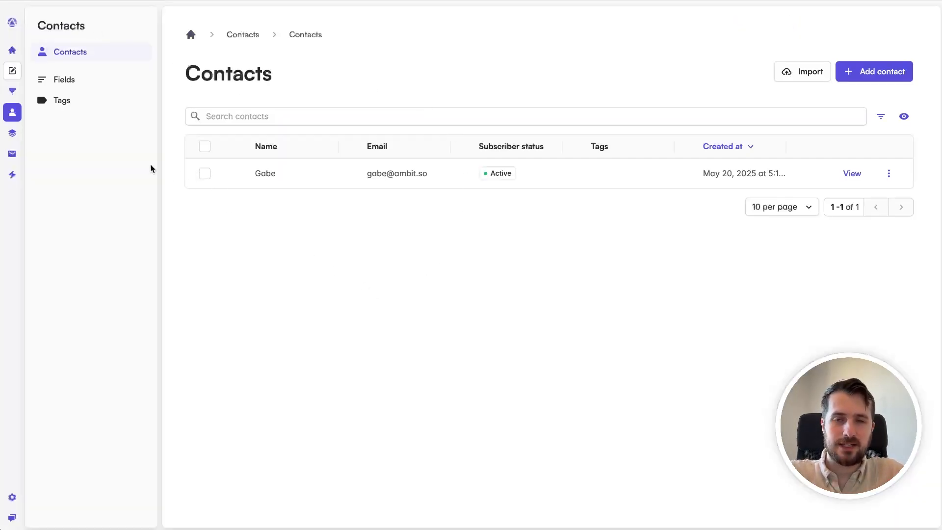
# Step: Examine the landing page's analytics, and then the campaign analytics covering all emails
pyautogui.click(13, 132)
pyautogui.click(67, 80)
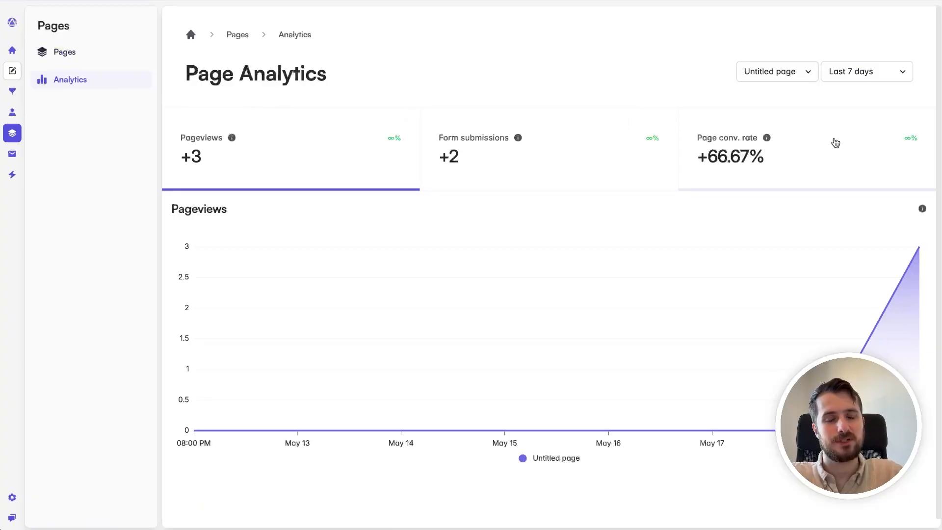
pyautogui.click(14, 156)
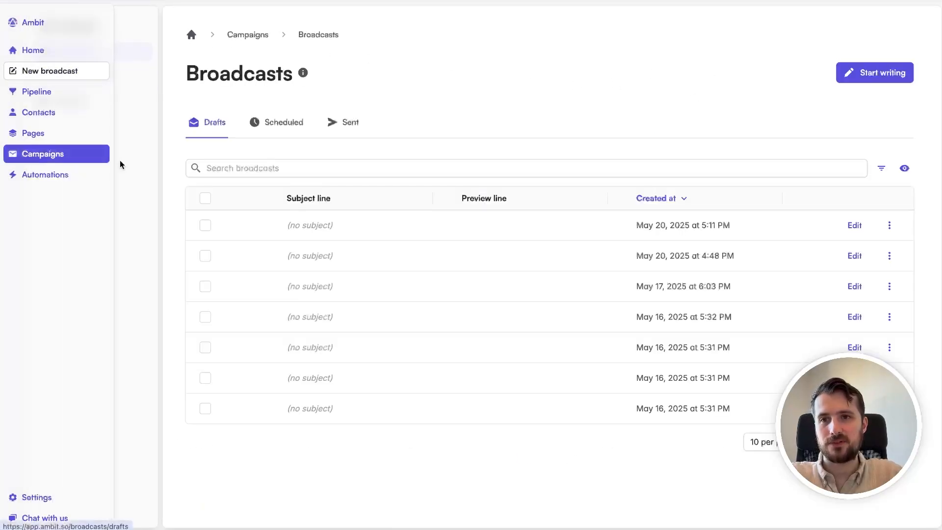
pyautogui.click(81, 102)
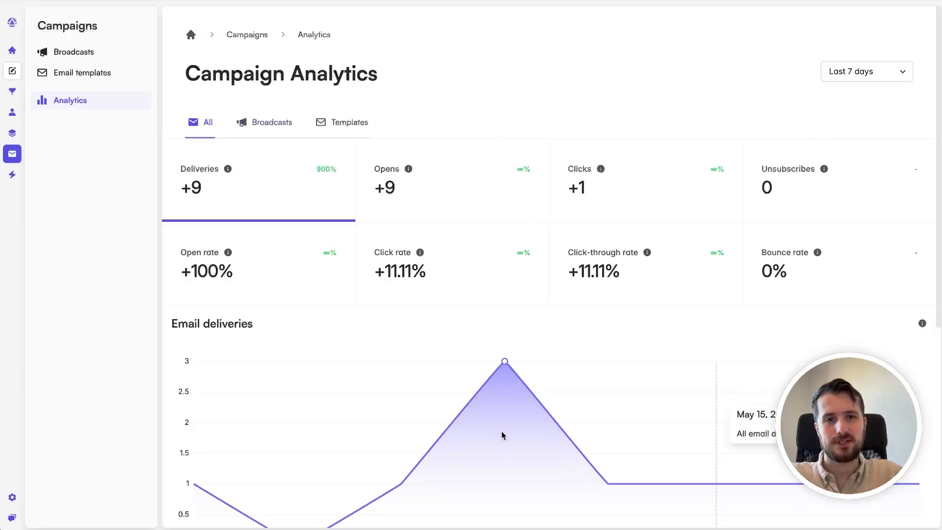
pyautogui.moveTo(410, 394)
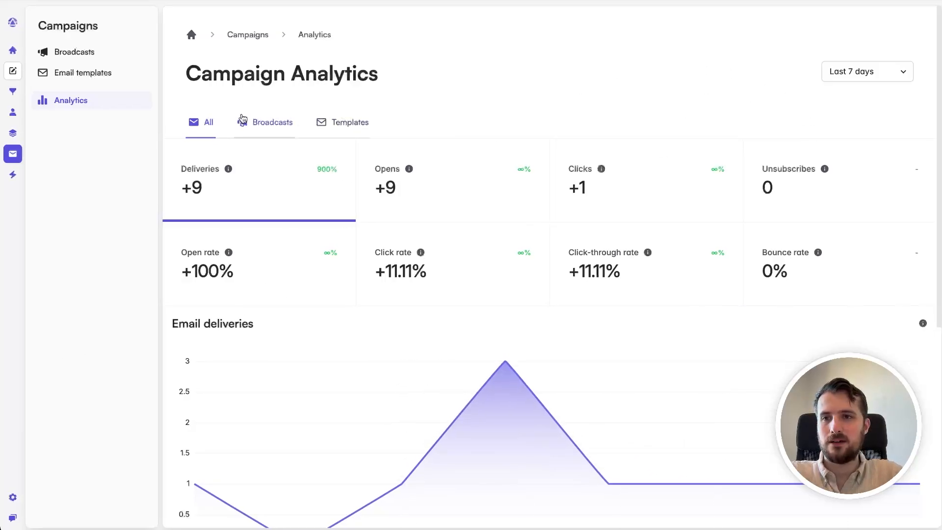